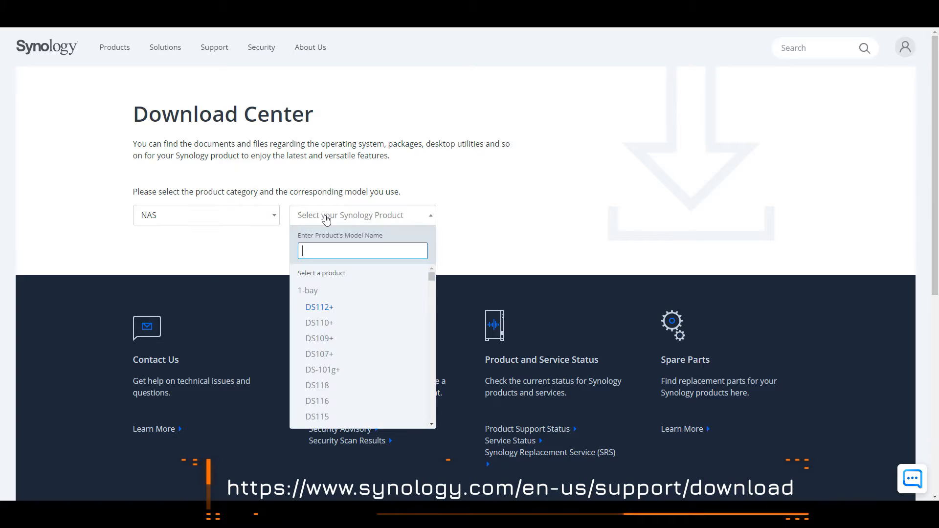
Step: Find the downloads for NAS model DS416slim and list its desktop utilities
type("ds416slim")
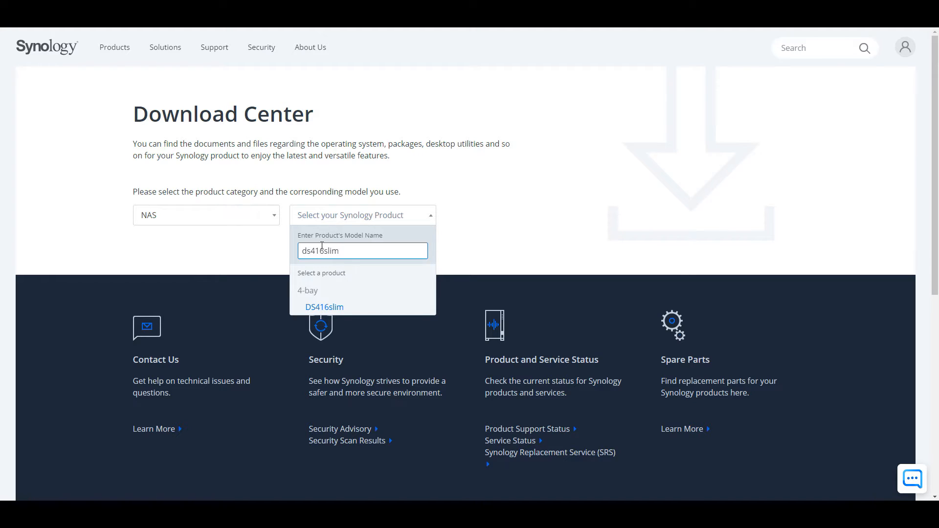
left_click(336, 307)
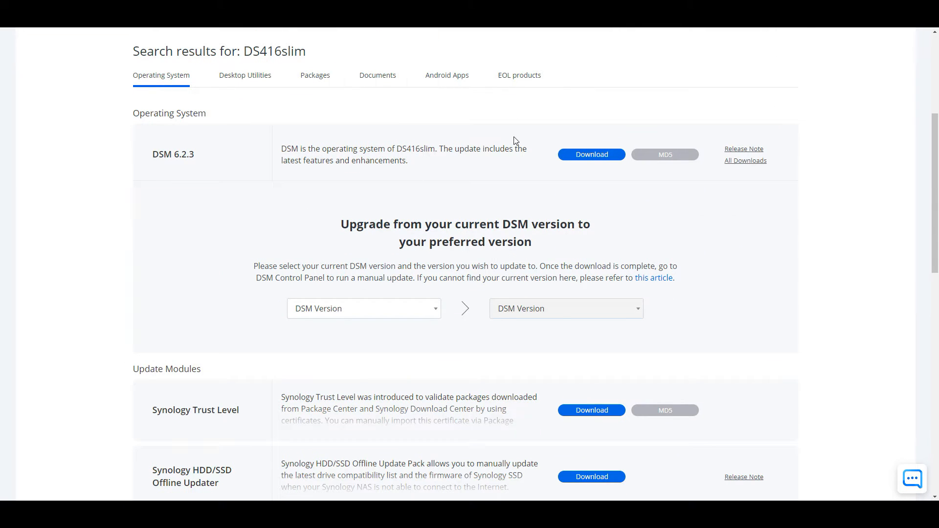
left_click(245, 76)
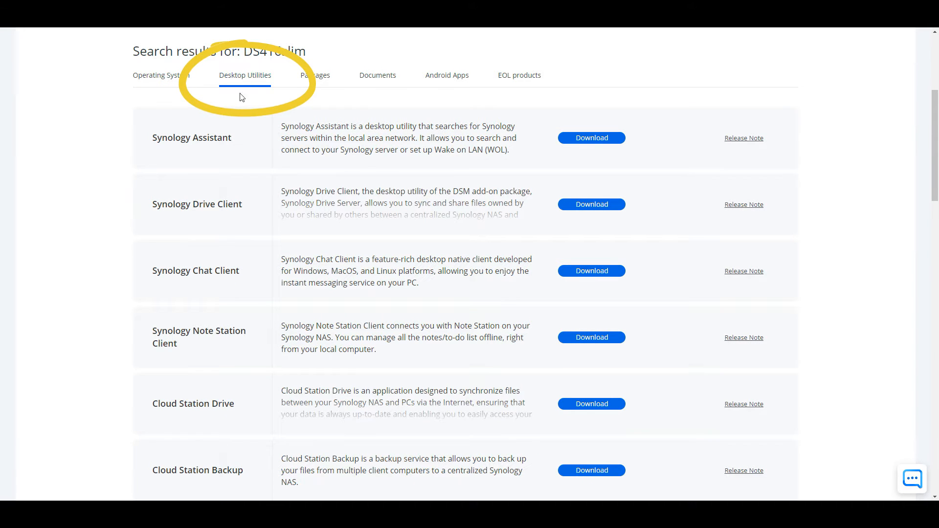
Step: Download the Windows (exe) version of Synology Assistant
left_click_drag(152, 140, 235, 141)
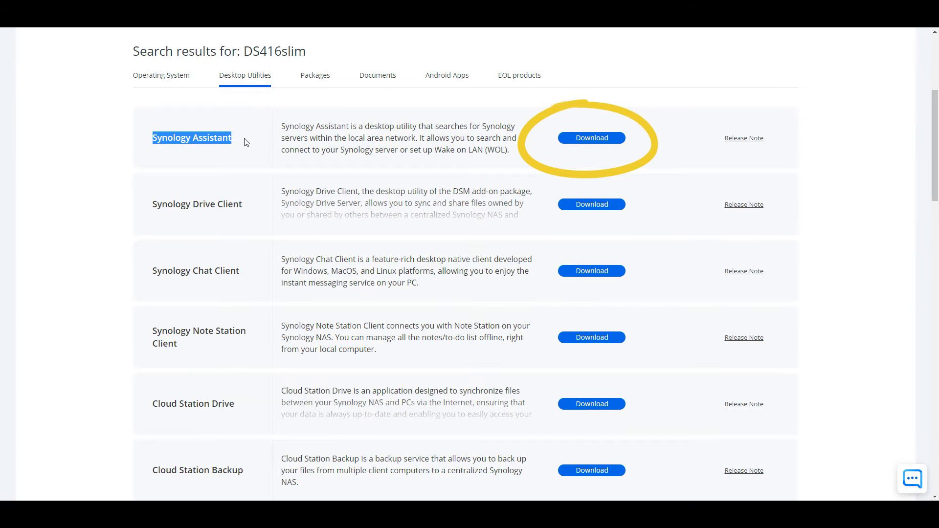
left_click(250, 140)
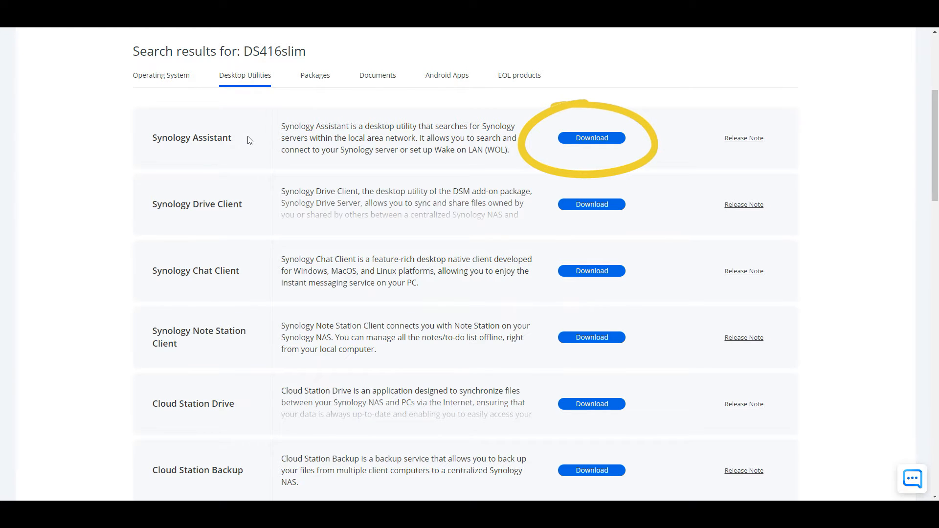
left_click(585, 140)
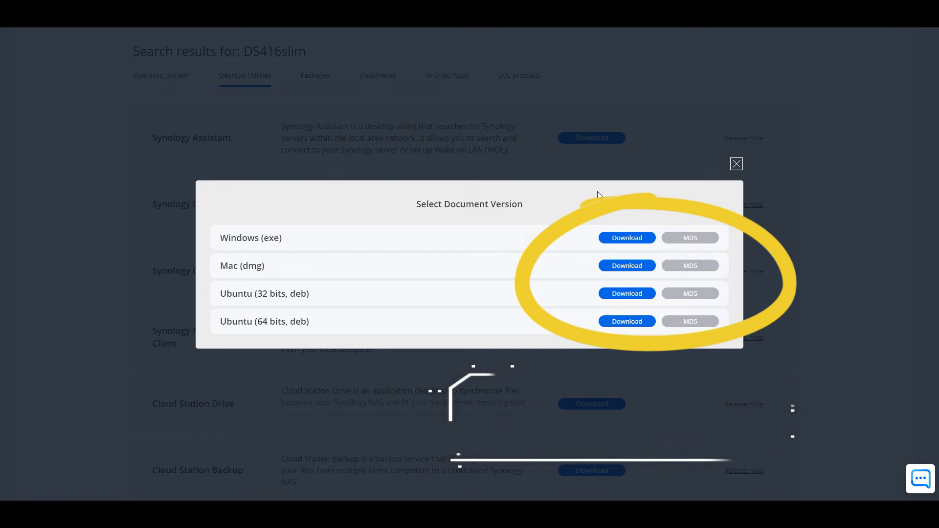
left_click(630, 239)
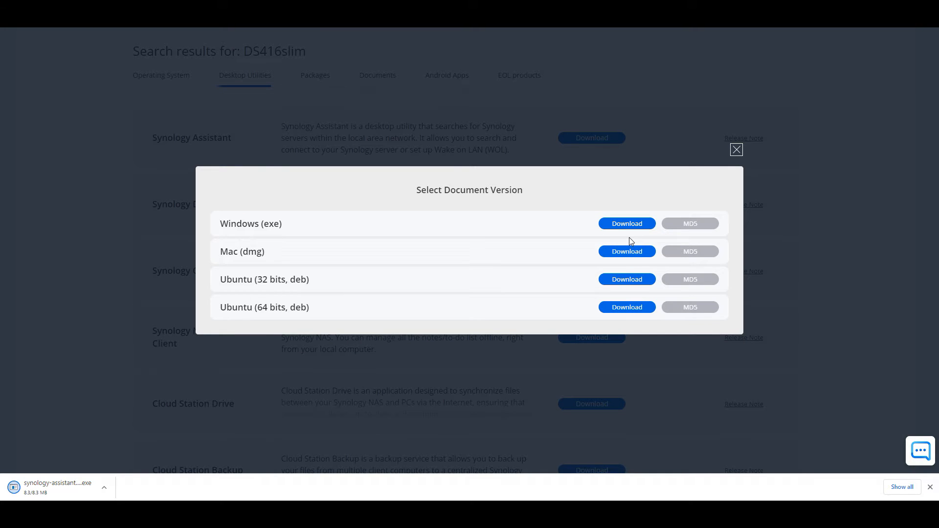
left_click(75, 483)
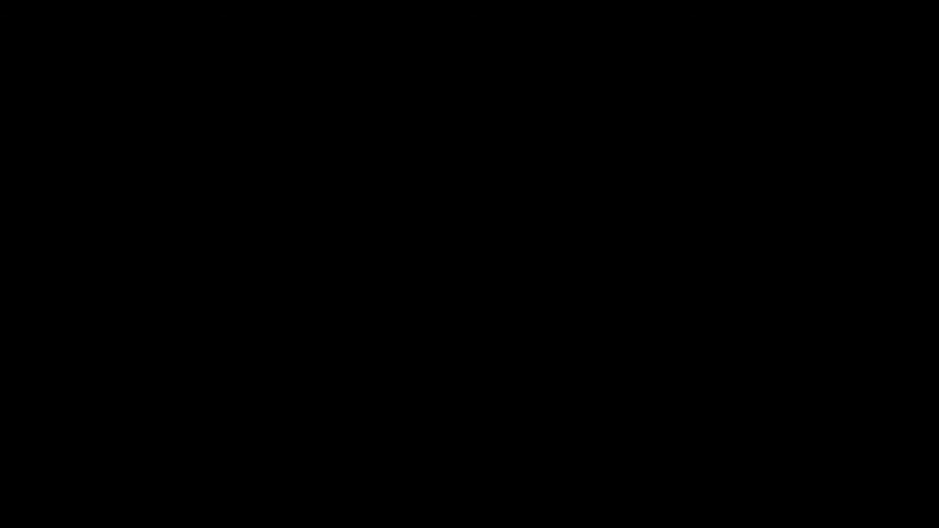
left_click(428, 324)
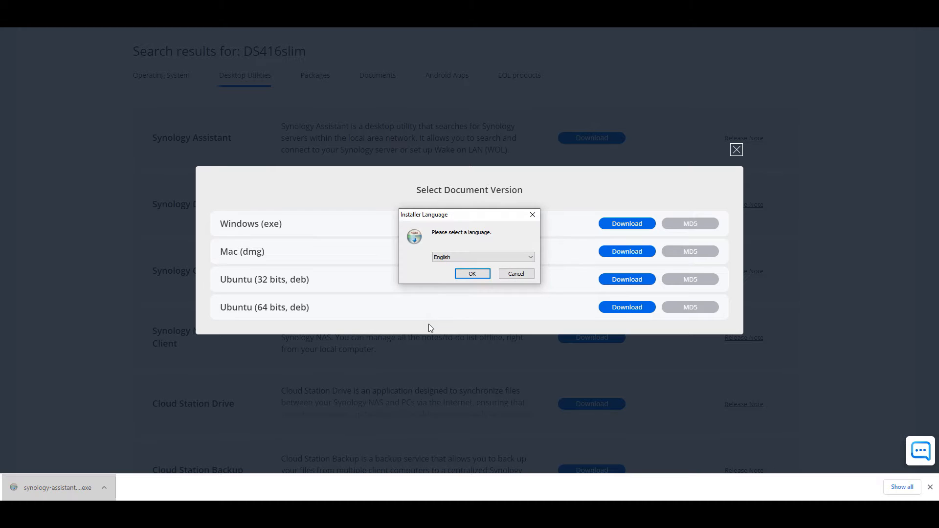
left_click(465, 274)
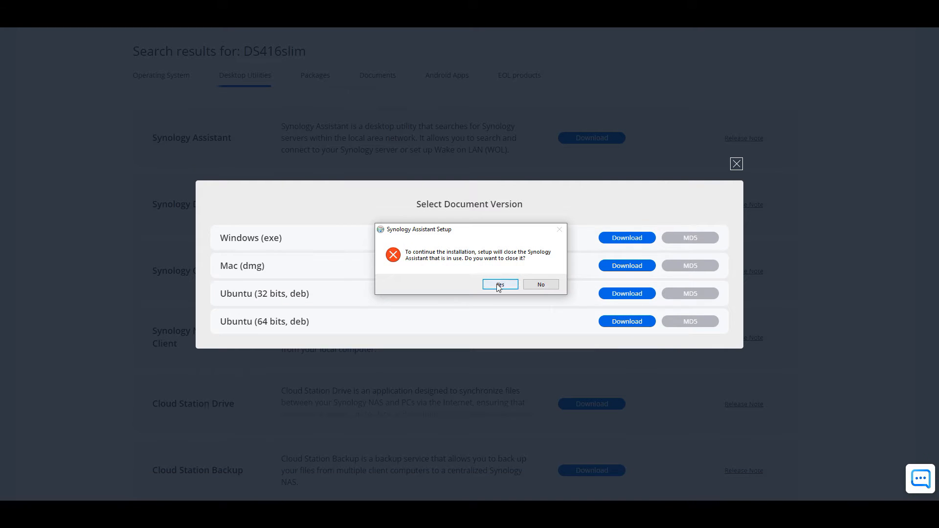
left_click(546, 286)
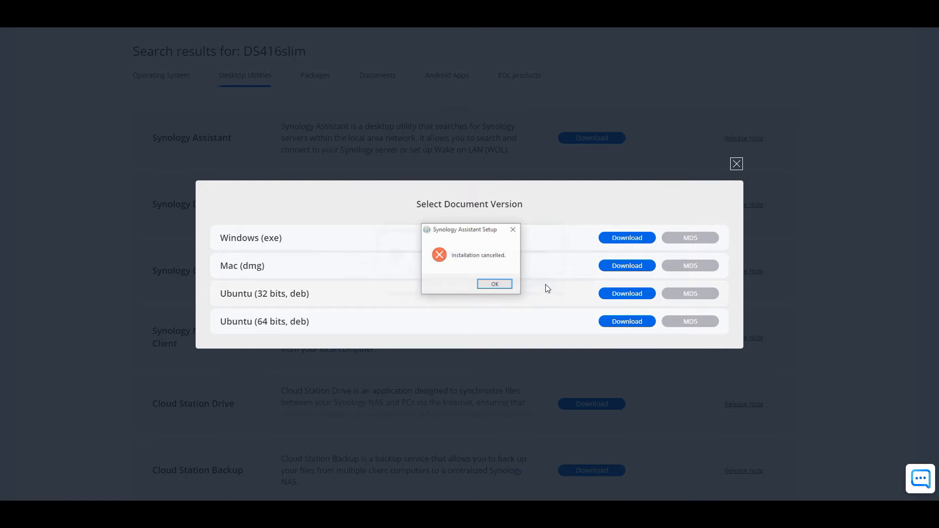
left_click(496, 285)
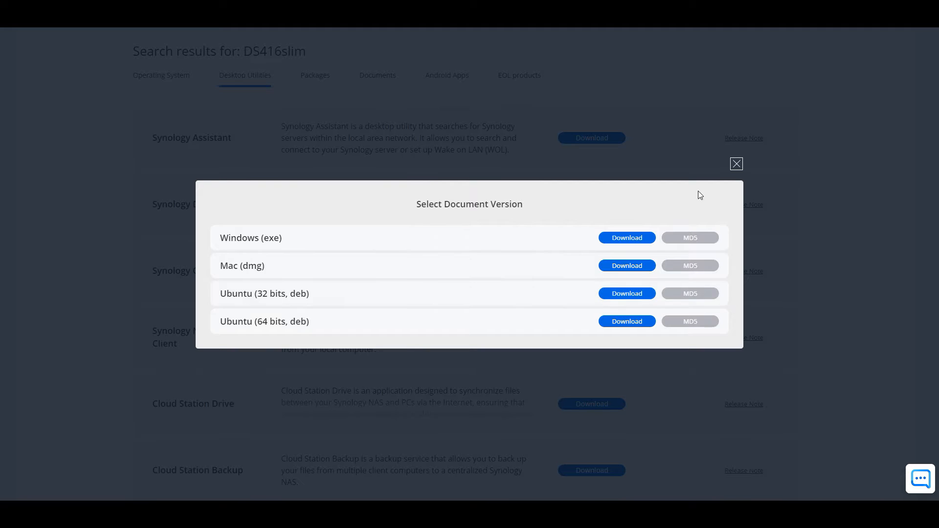
Step: Close the download version list, switch to Synology Assistant and connect to the DS416slim server
left_click(736, 163)
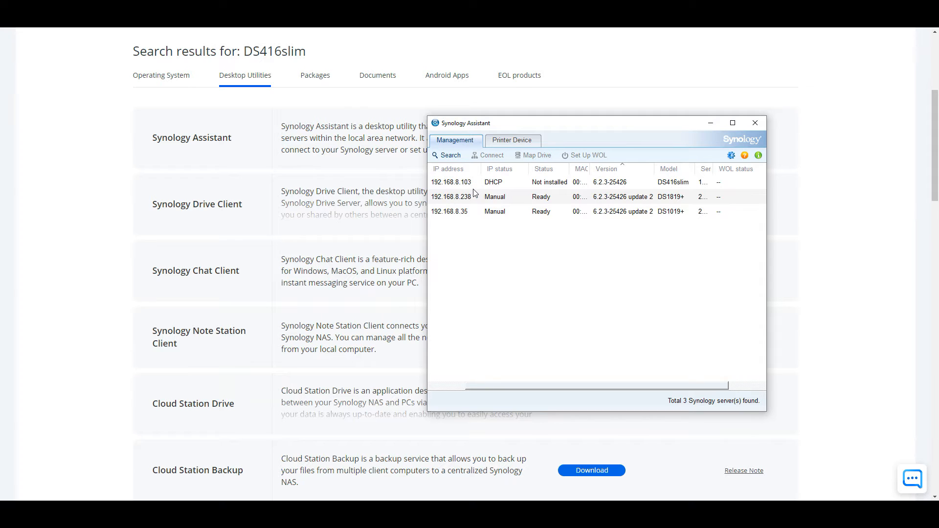
left_click(508, 185)
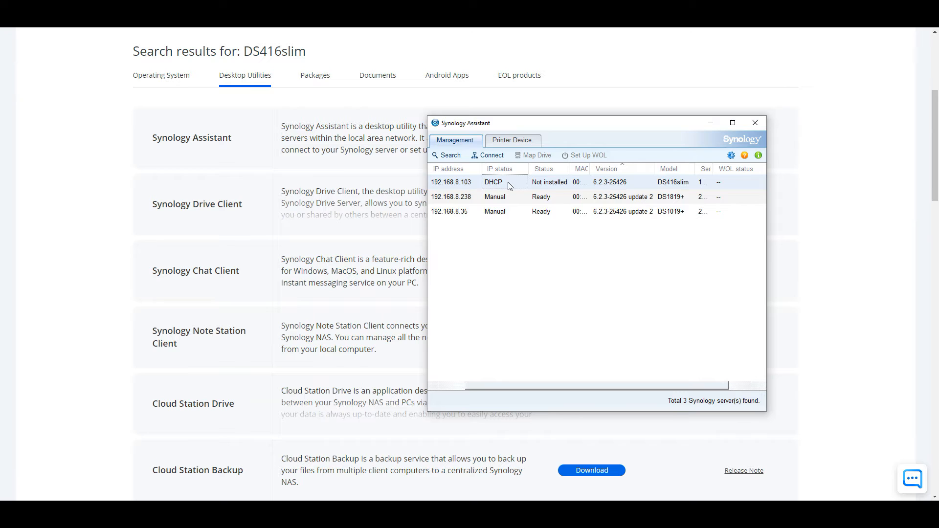
right_click(509, 185)
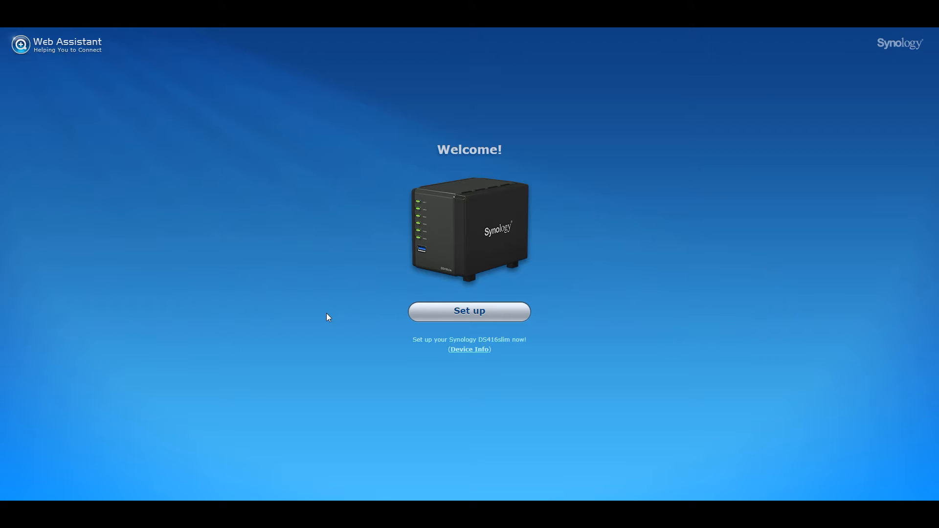
Step: Install the latest DSM on the DS416slim, accepting the removal of all data on hard disks 1 to 4
left_click(511, 312)
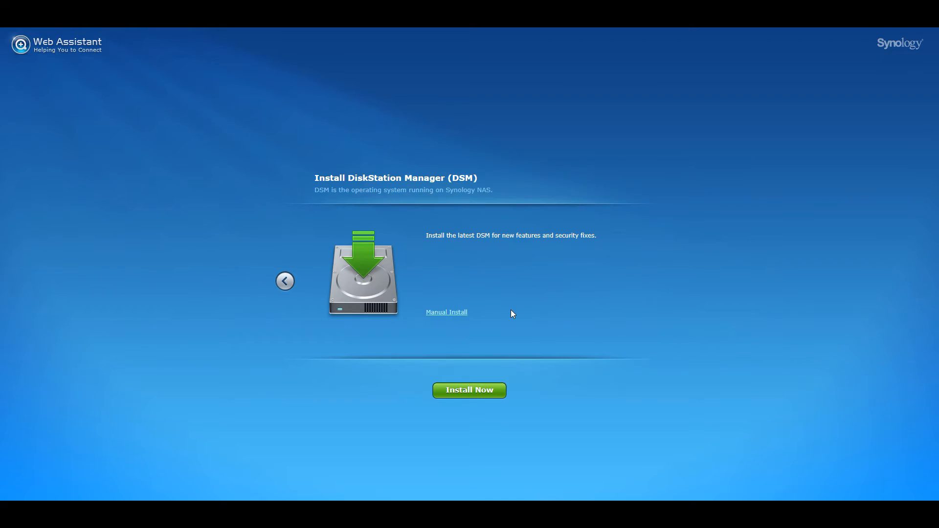
left_click(474, 392)
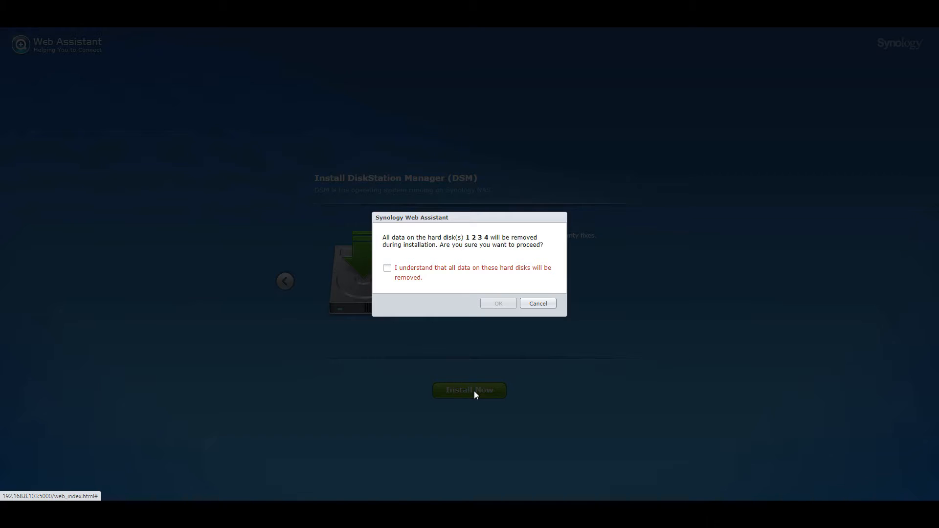
left_click(388, 268)
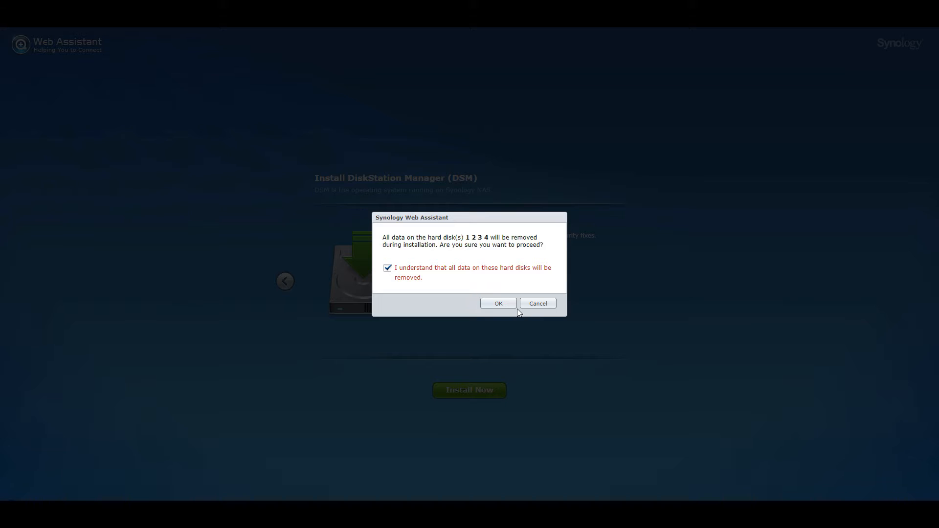
left_click(499, 303)
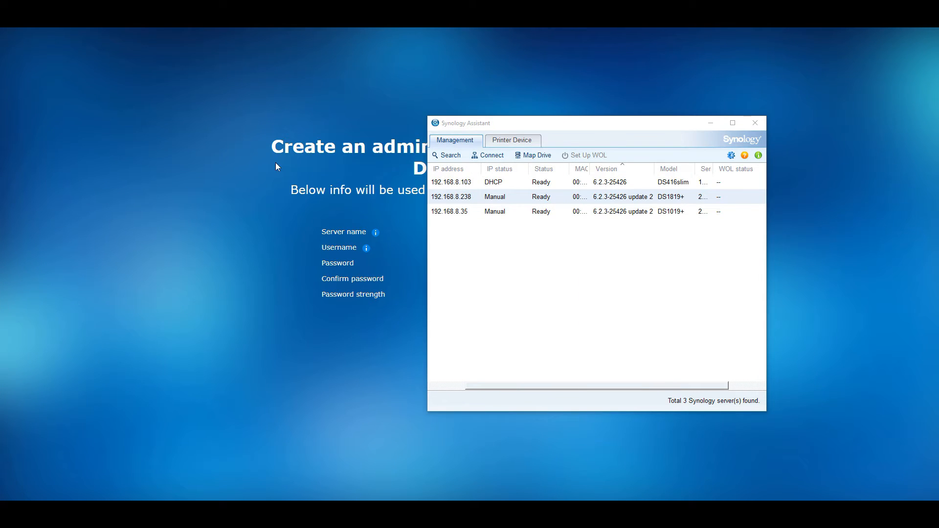
Step: Return to the administrator account form, name the server NAS and set the username to admin
left_click(279, 161)
left_click(506, 230)
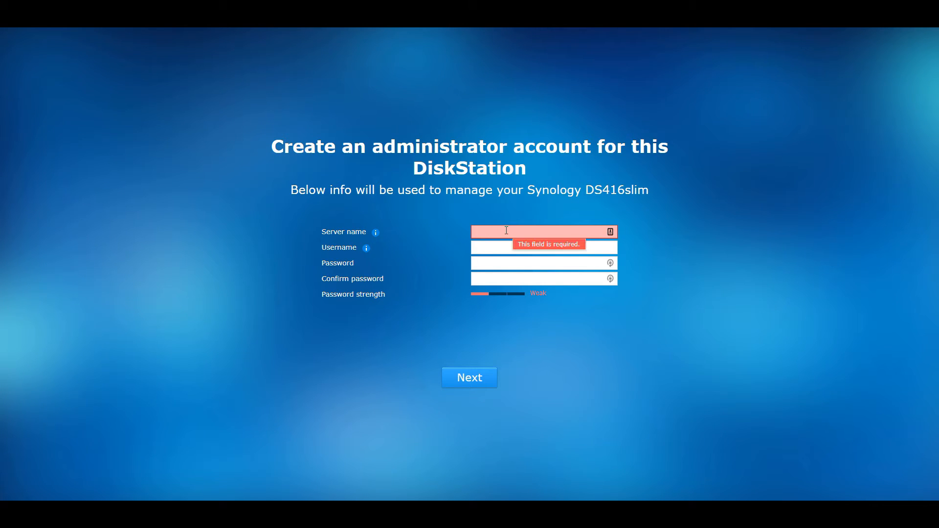
type("NAS")
key("Tab")
type("admin")
Step: Enter and confirm the administrator account's password, and submit the account form
key("Tab")
type("•••")
key("BackSpace")
key("BackSpace")
key("BackSpace")
type("••••••")
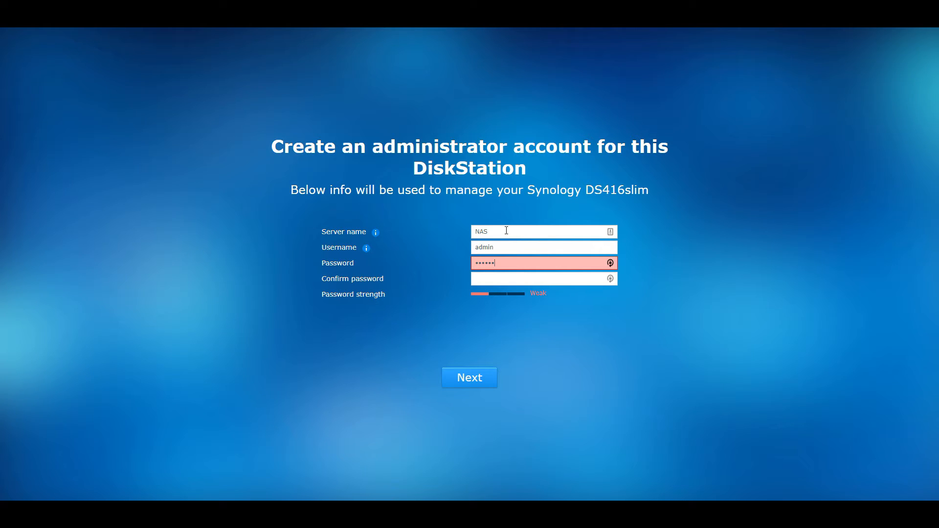
key("Tab")
type("••••••")
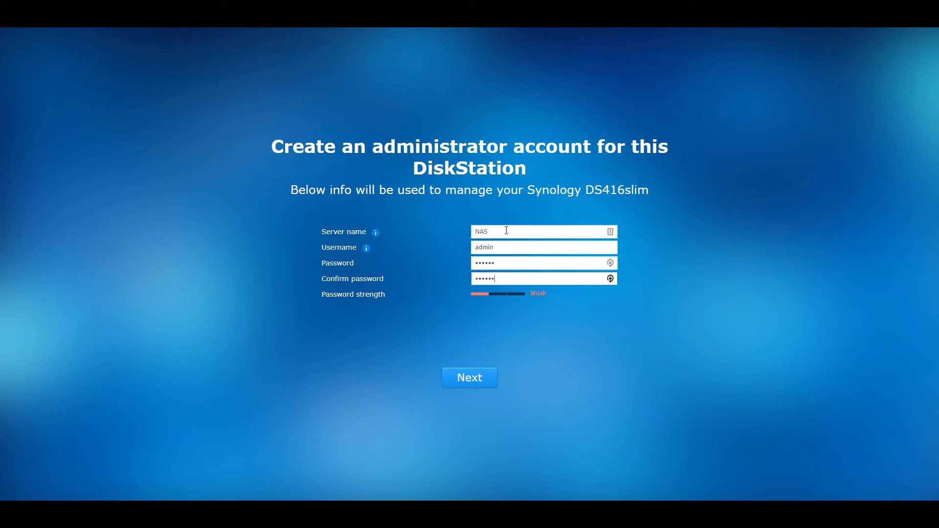
left_click(455, 381)
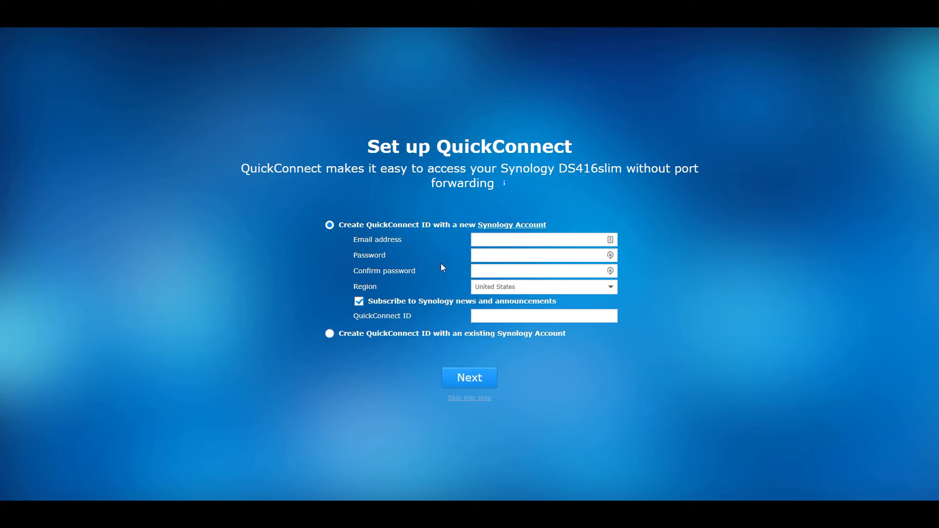
Step: Skip the QuickConnect setup and the installation of Synology's recommended packages
left_click(411, 334)
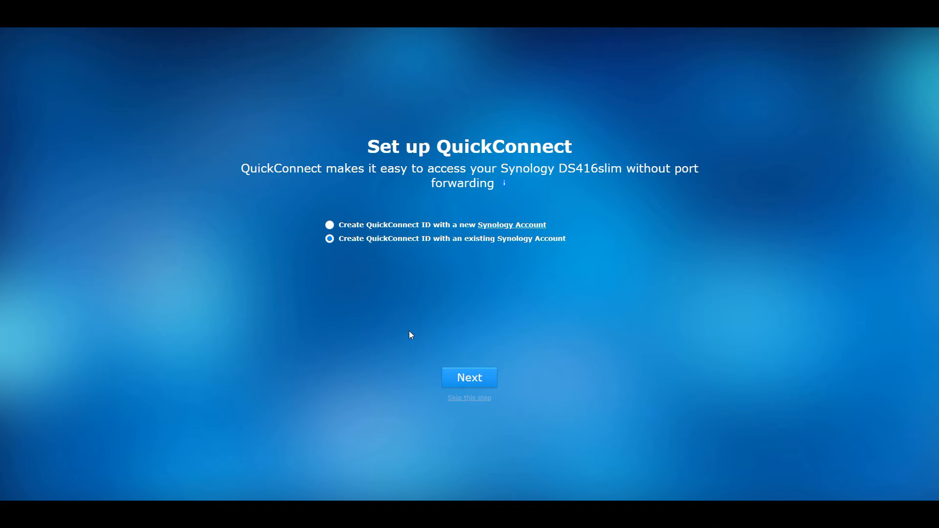
left_click(469, 398)
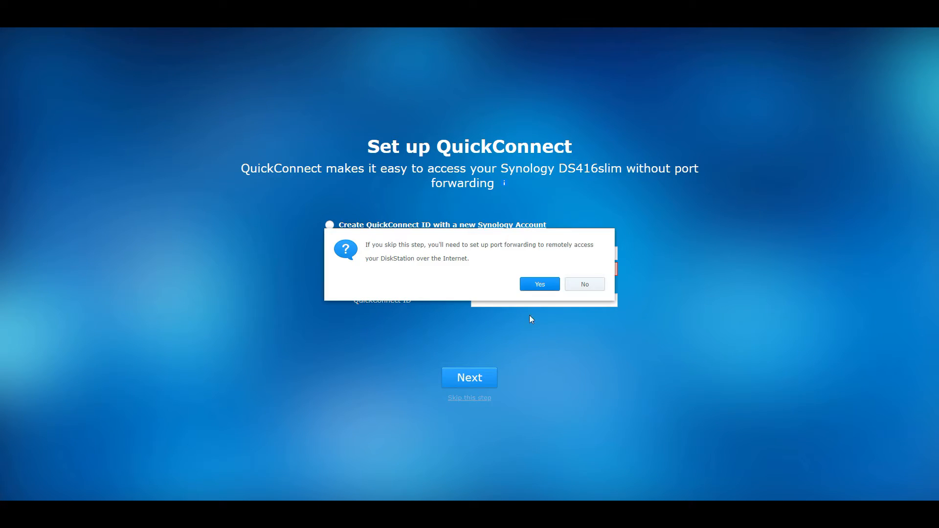
left_click(541, 286)
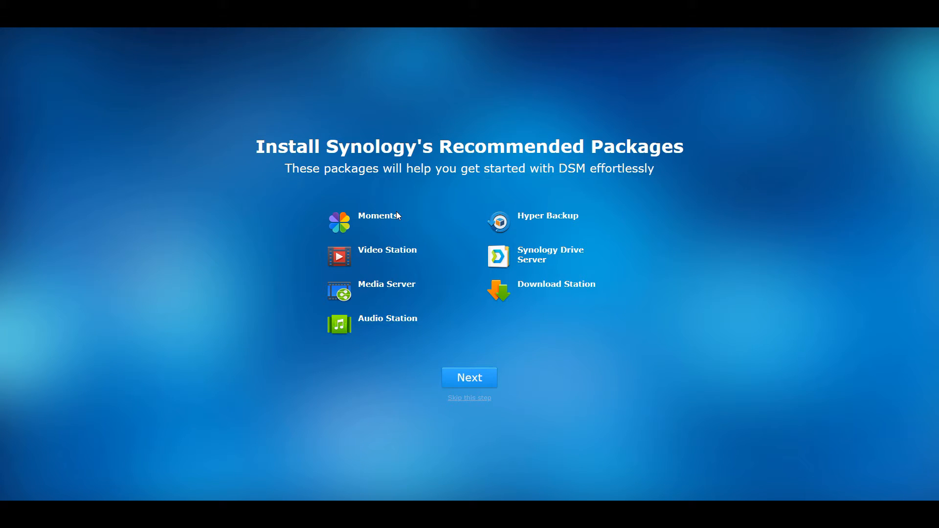
left_click(482, 403)
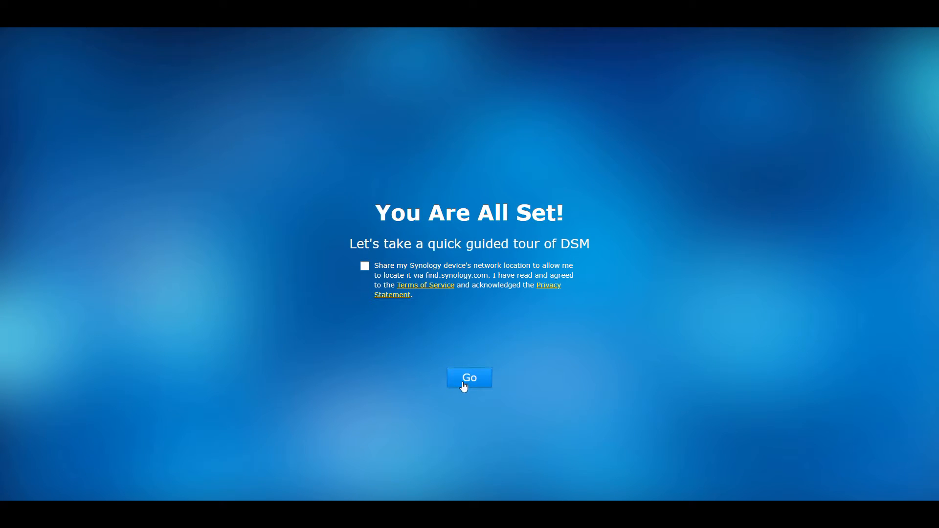
Step: Finish the setup without sharing the network location, acknowledging Smart Update and declining device analytics
left_click(465, 384)
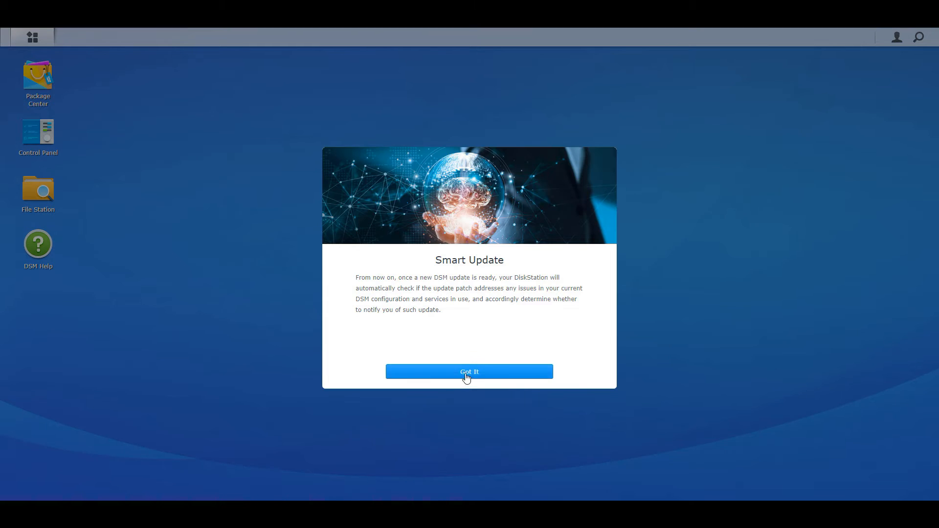
left_click(466, 372)
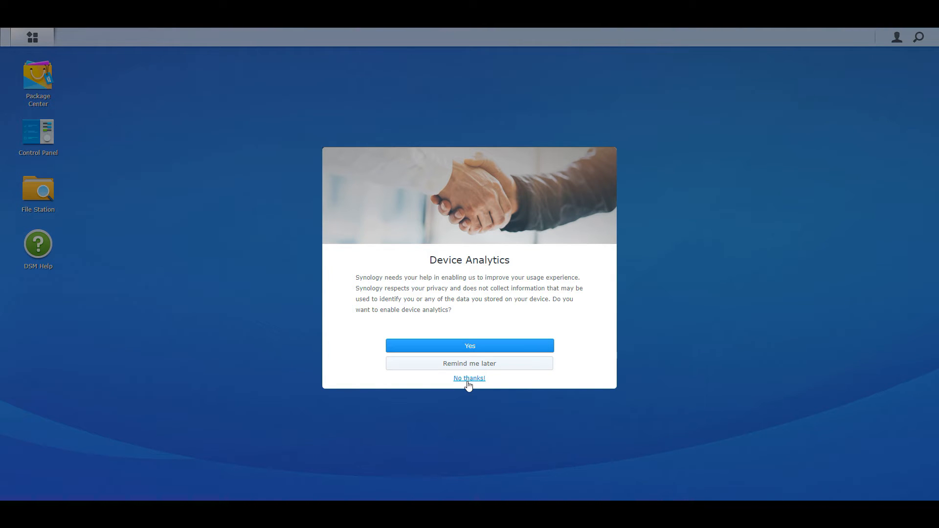
left_click(468, 379)
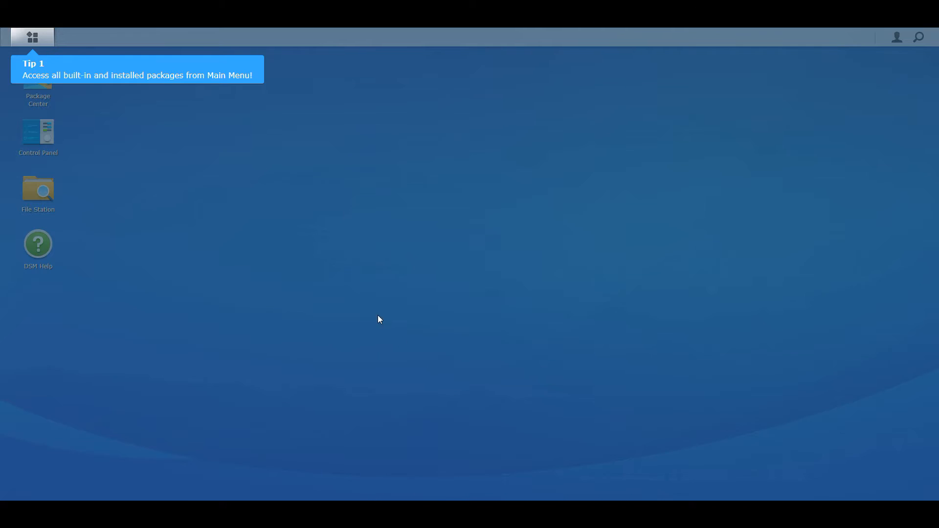
Step: Dismiss the guided tips and remove the DSM Help and Package Center shortcuts from the desktop
left_click(35, 74)
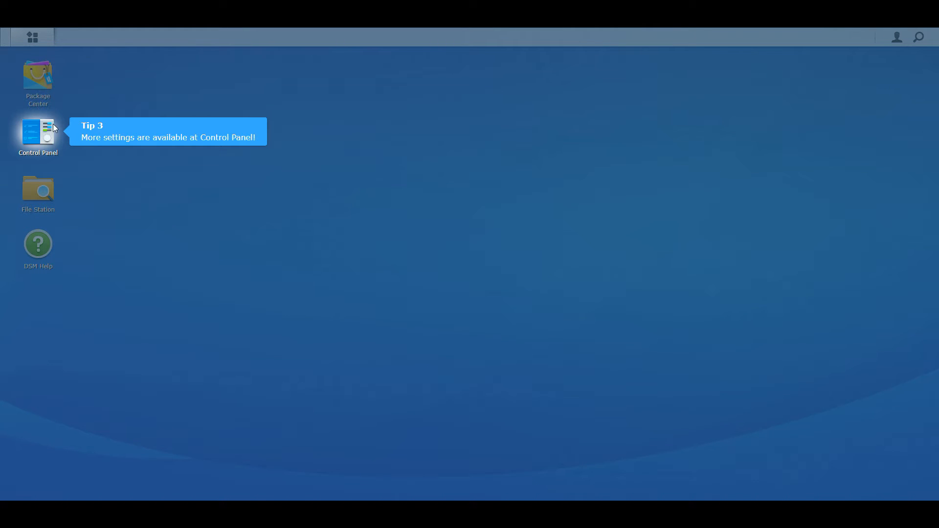
left_click(48, 133)
right_click(45, 241)
left_click(70, 264)
right_click(55, 83)
left_click(73, 91)
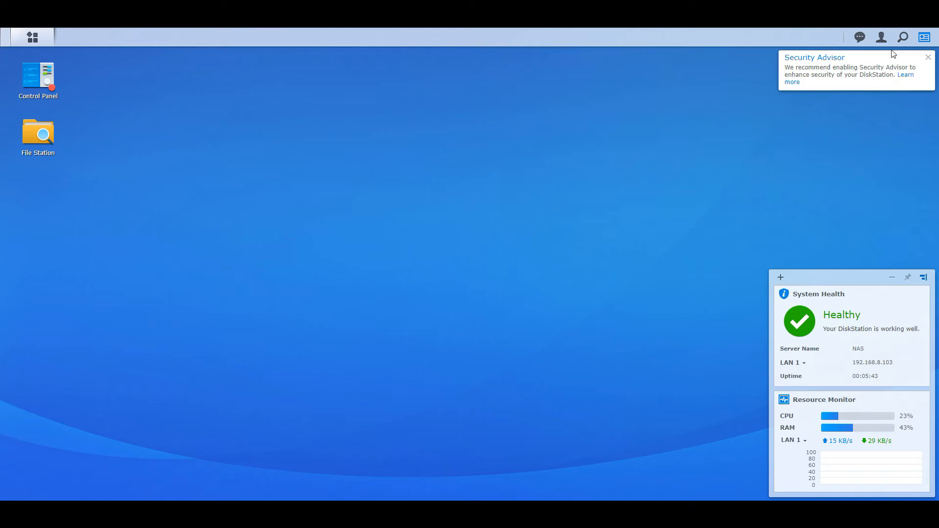
Step: Dismiss the Security Advisor notification and hide the desktop widgets
left_click(929, 58)
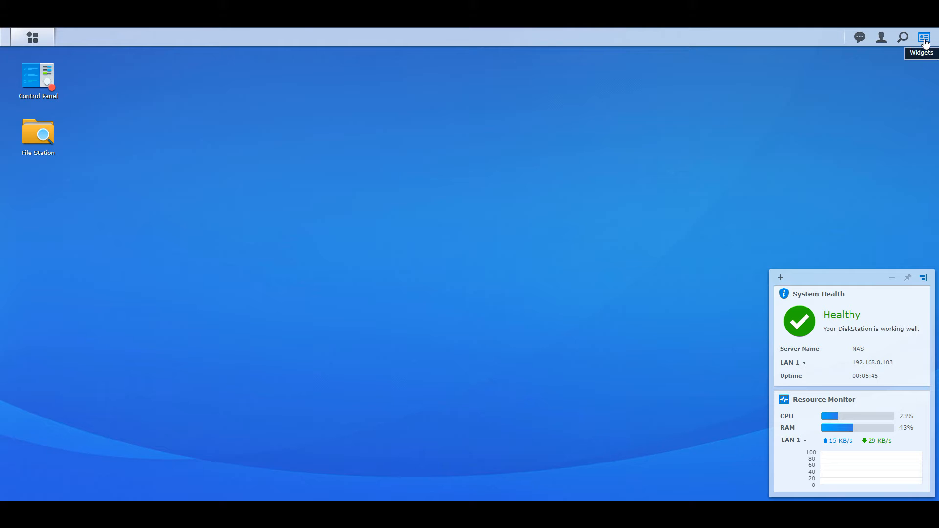
left_click(926, 45)
Step: Look at the account options and the notifications list
left_click(887, 41)
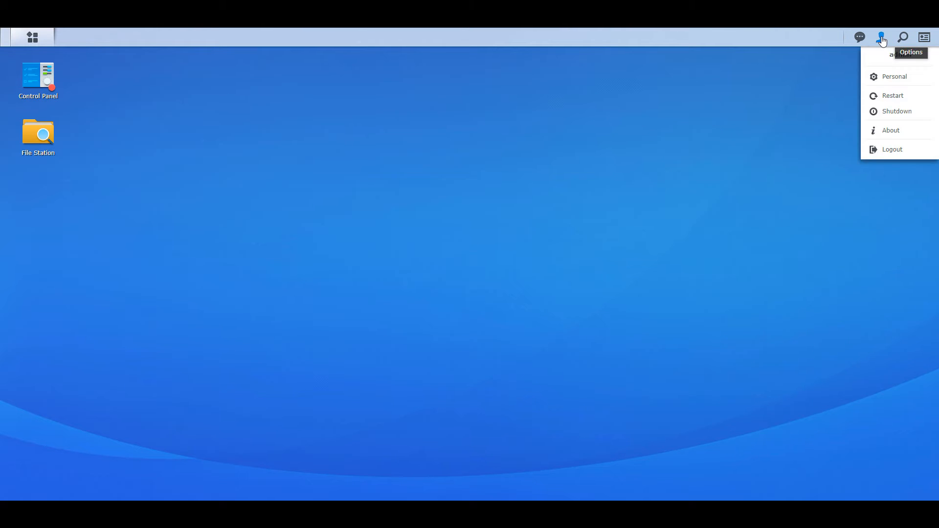
left_click(861, 38)
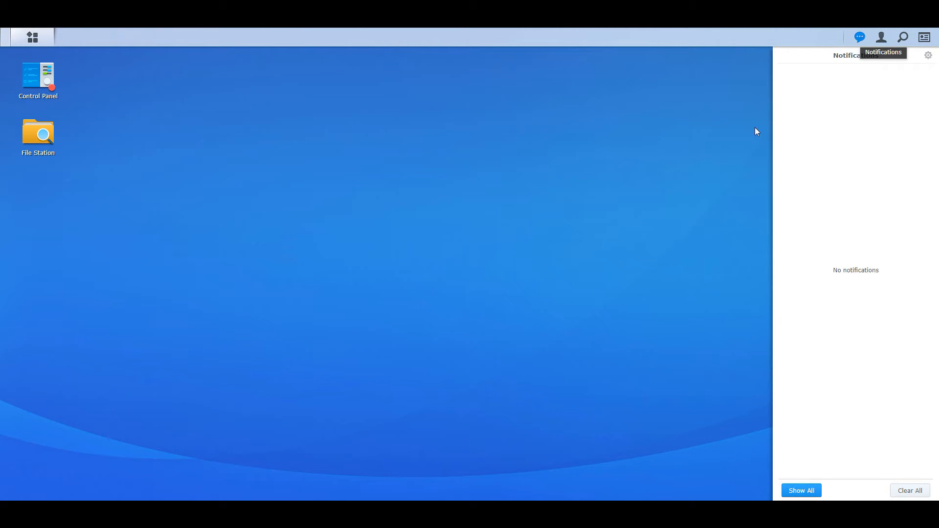
Step: Switch the Control Panel to Advanced Mode and review the DSM update status and the general system information
left_click(725, 150)
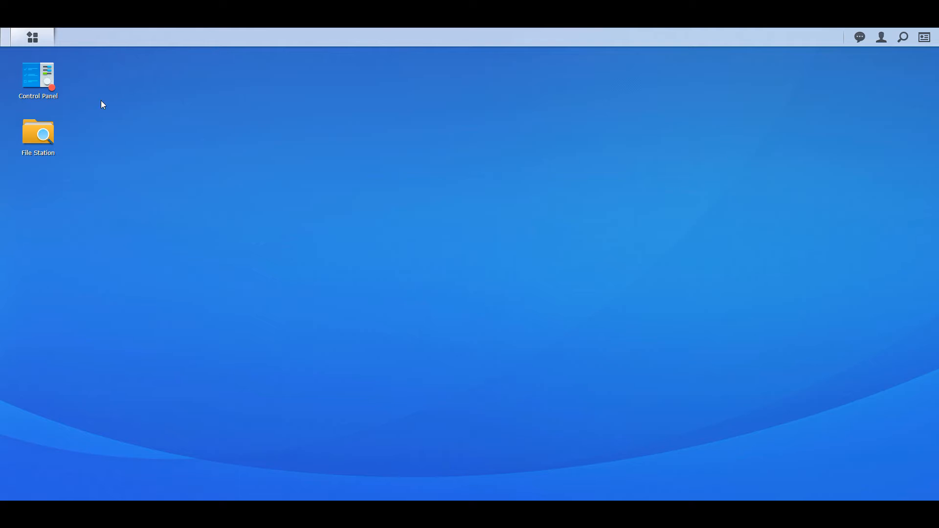
left_click(49, 80)
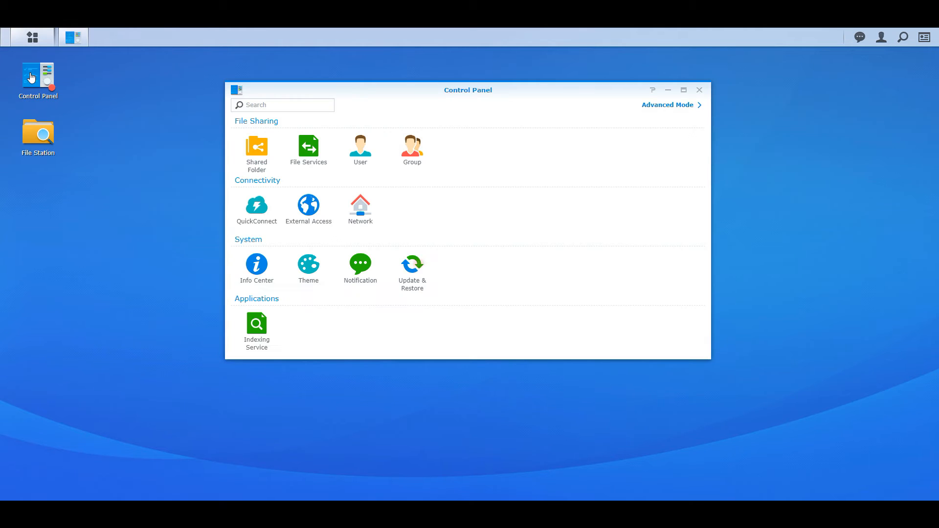
left_click(667, 114)
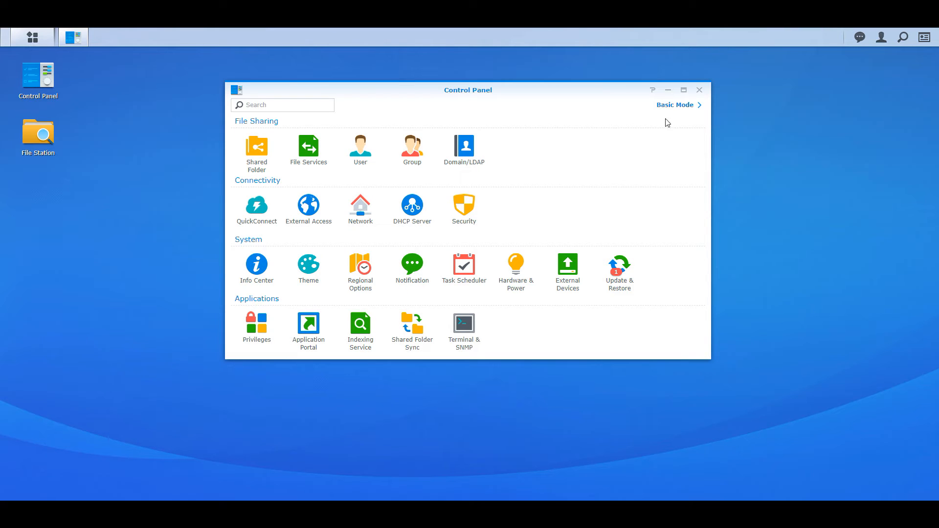
left_click(618, 268)
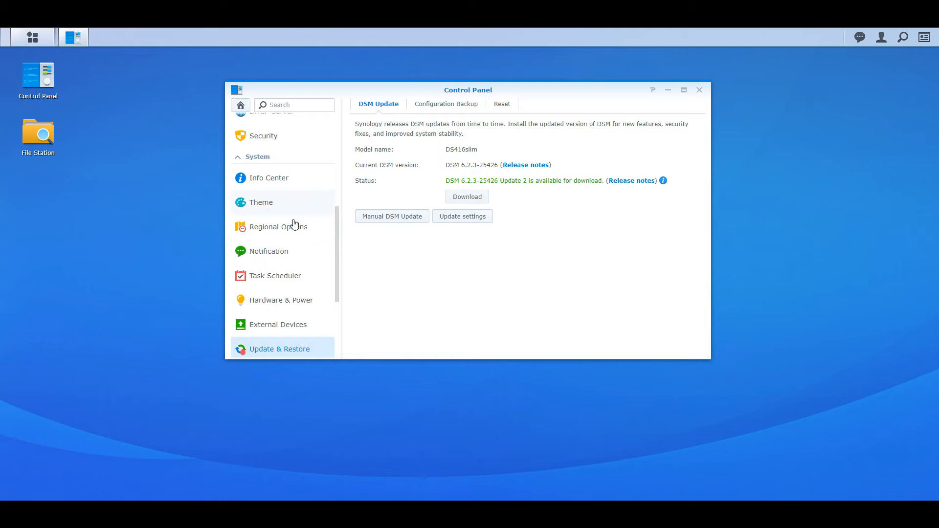
left_click(264, 189)
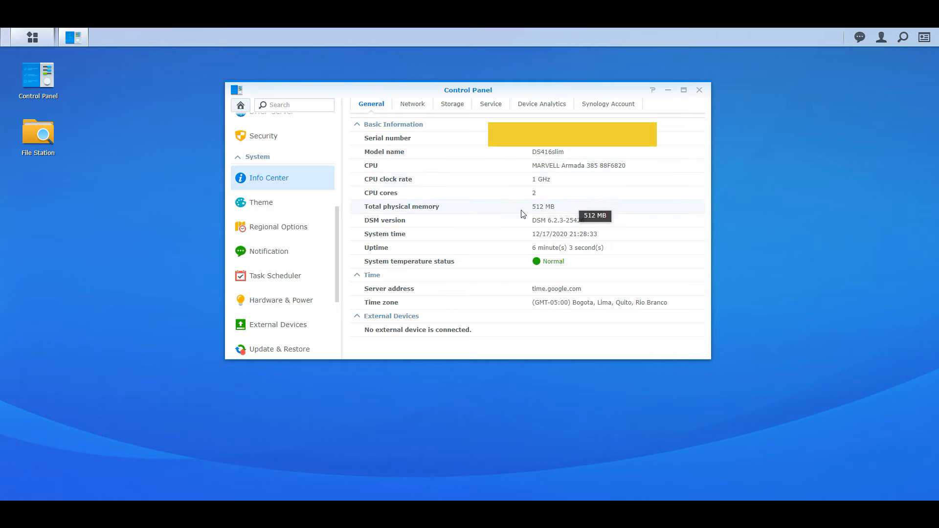
left_click(701, 90)
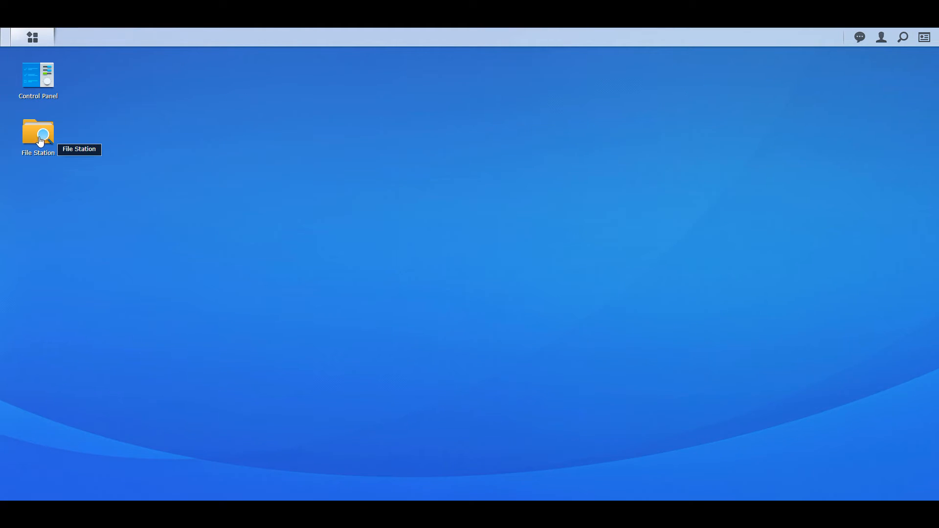
left_click(40, 141)
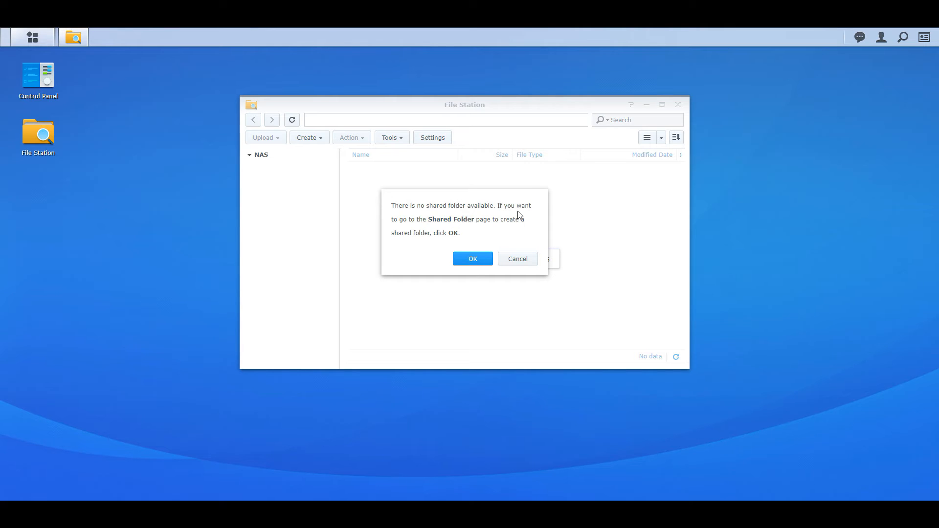
left_click(473, 259)
left_click(444, 194)
type("Shared")
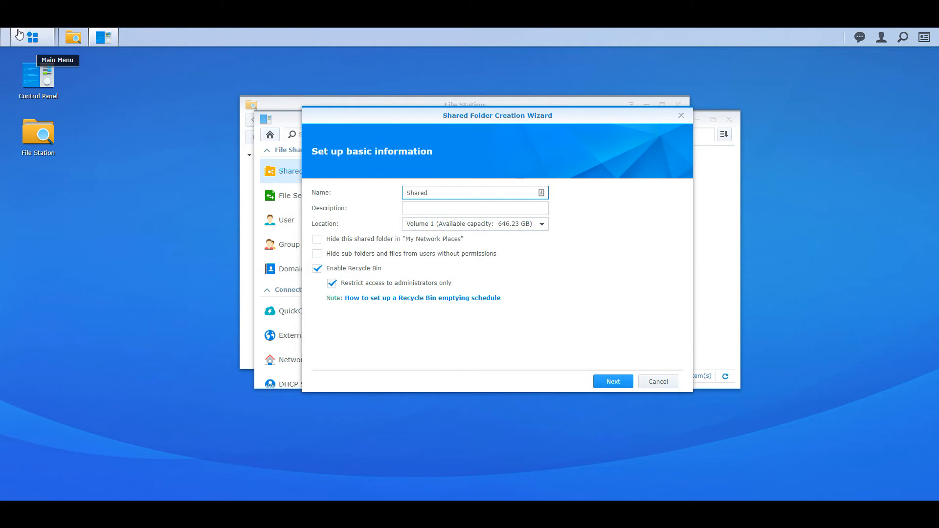
left_click(658, 382)
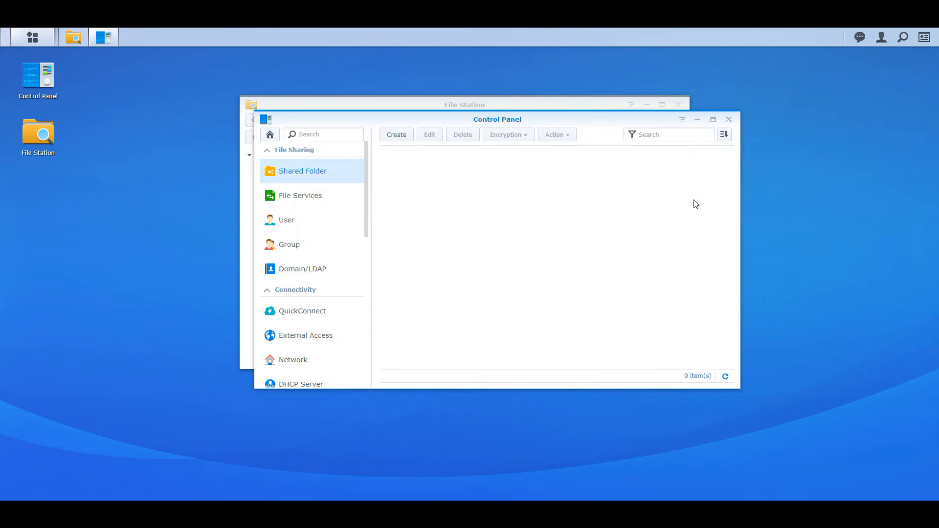
left_click(729, 119)
left_click(678, 104)
Step: Examine the Volume and Storage Pool details in Storage Manager, including RAID type, capacity and drive information
left_click(17, 44)
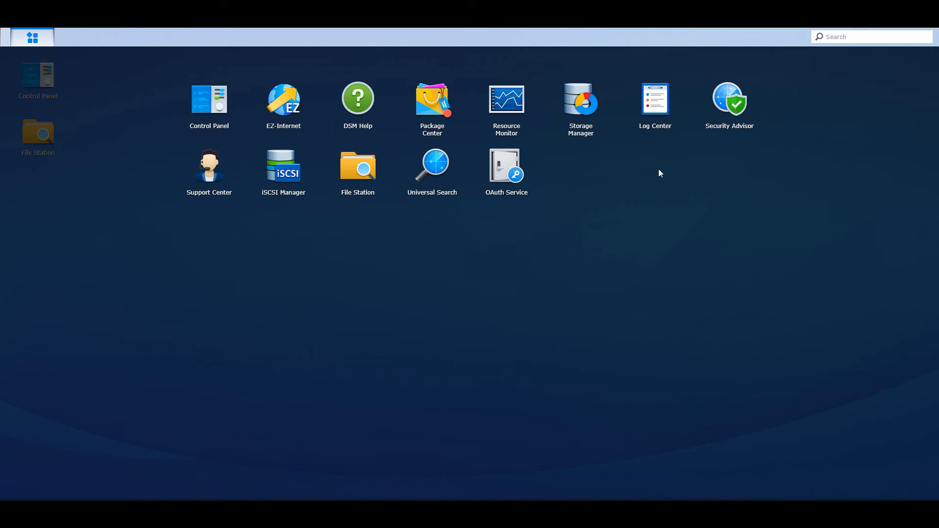
left_click(585, 104)
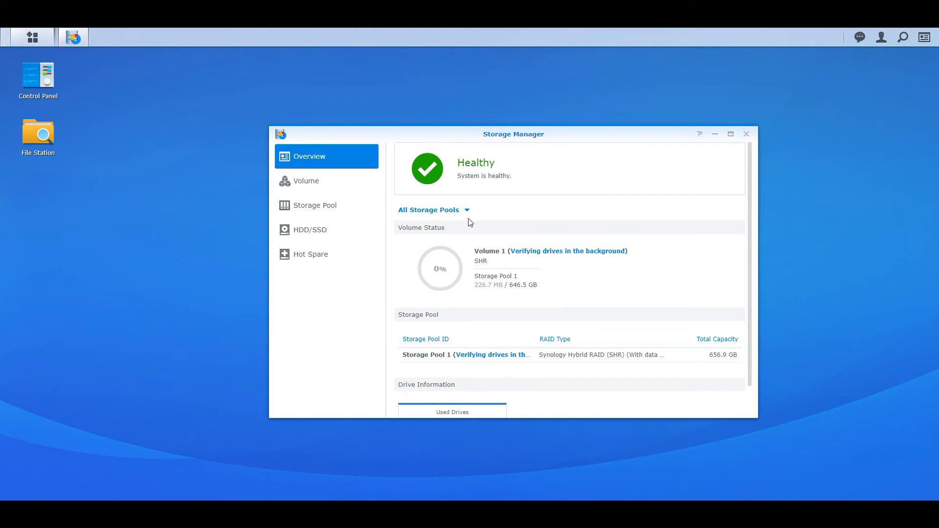
left_click(317, 186)
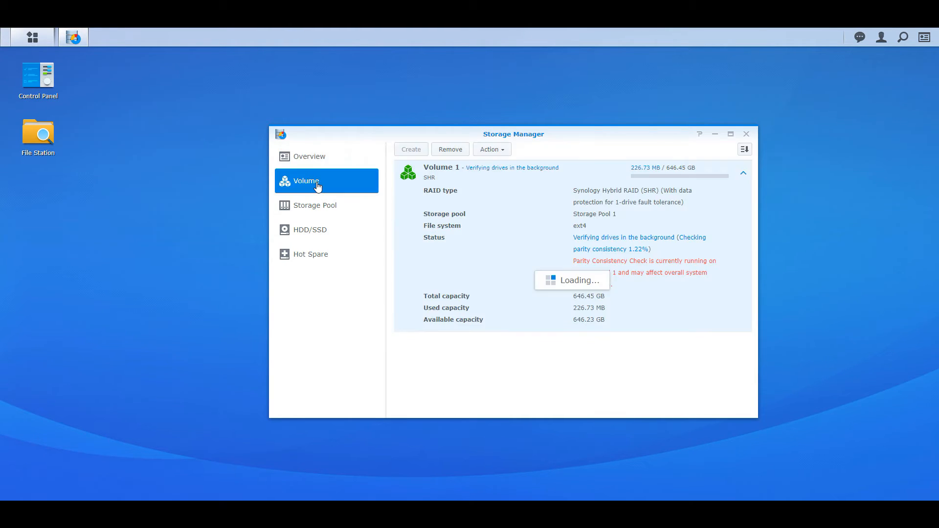
left_click(330, 213)
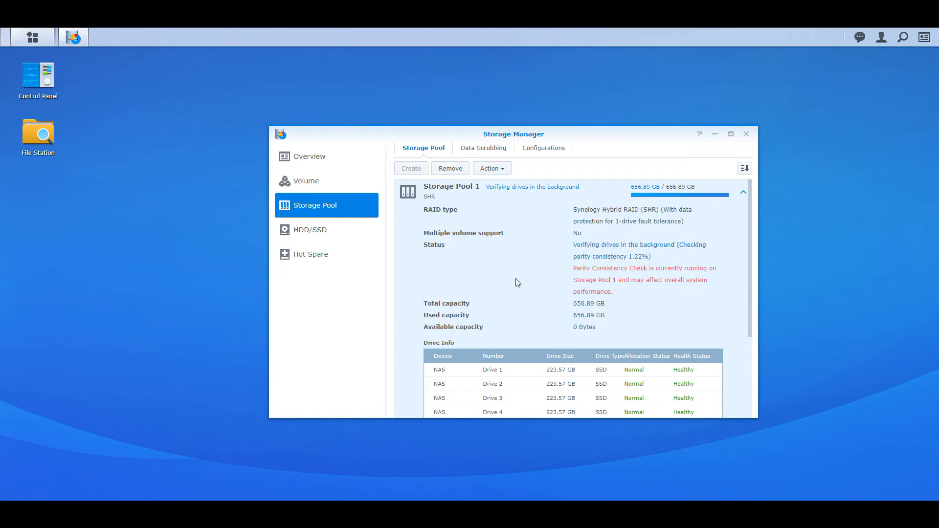
scroll(519, 283, "down", 2)
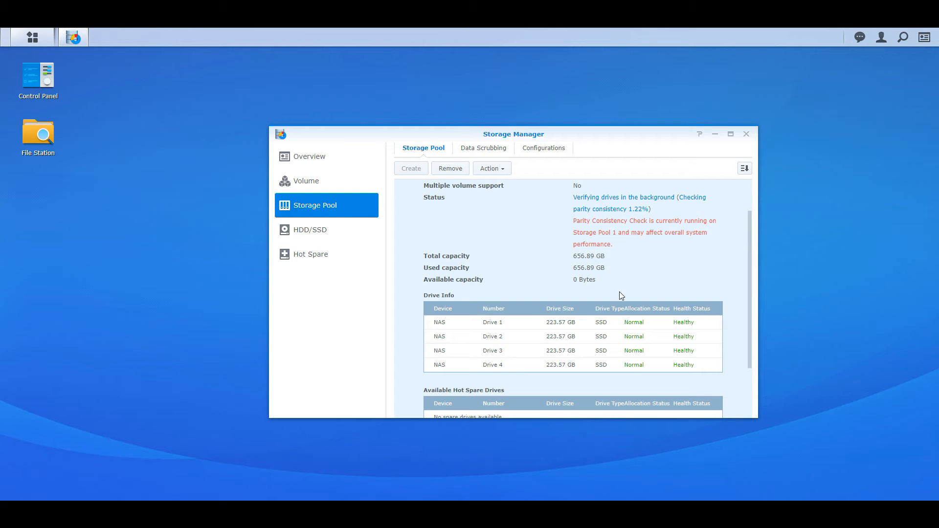
scroll(563, 318, "down", 2)
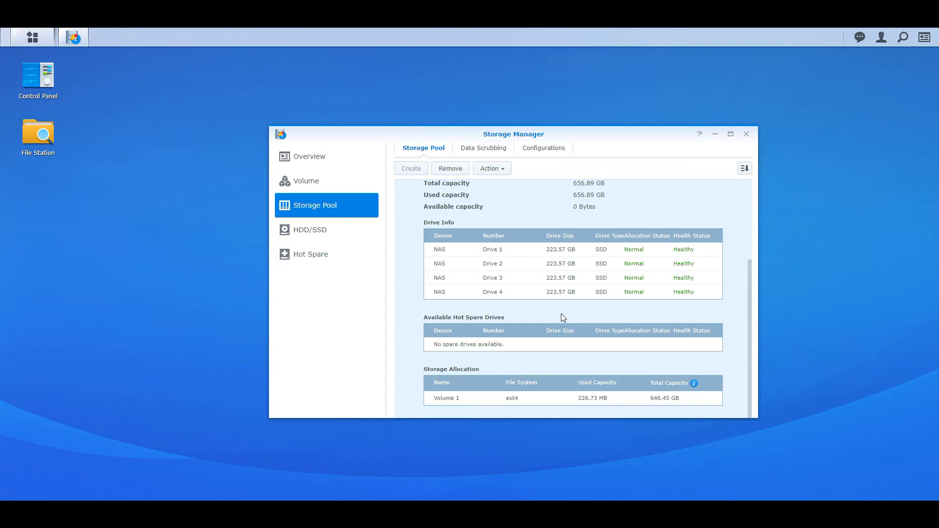
scroll(563, 318, "up", 3)
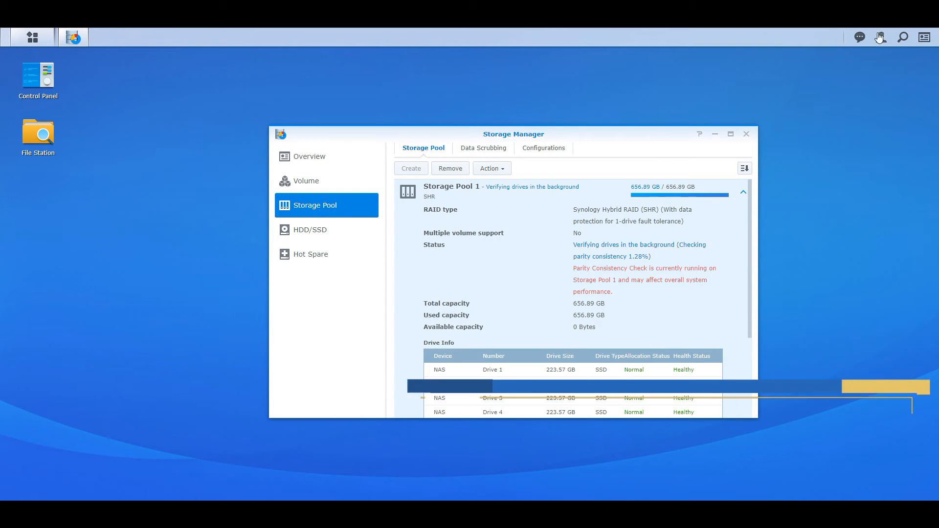
Step: Remove Storage Pool 1 together with Volume 1, accepting the data loss and authorising it with the DSM account password
left_click(450, 169)
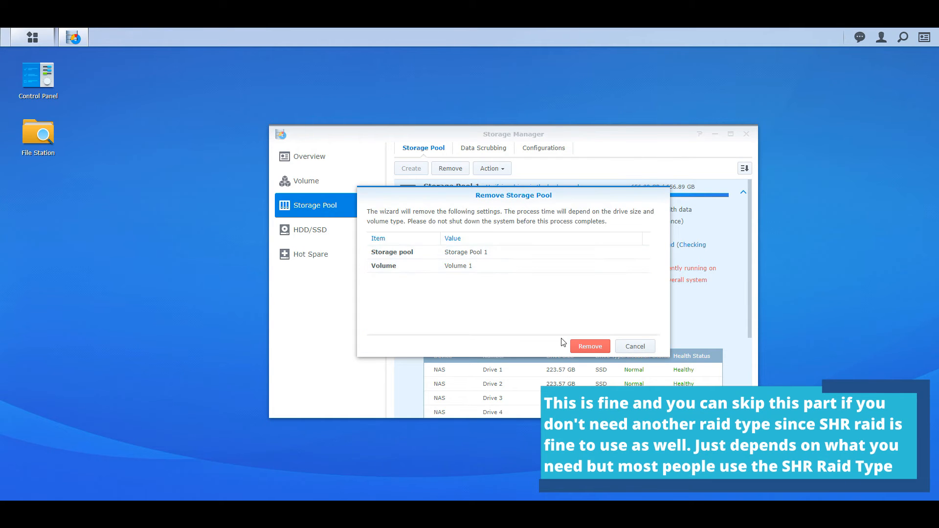
left_click(581, 346)
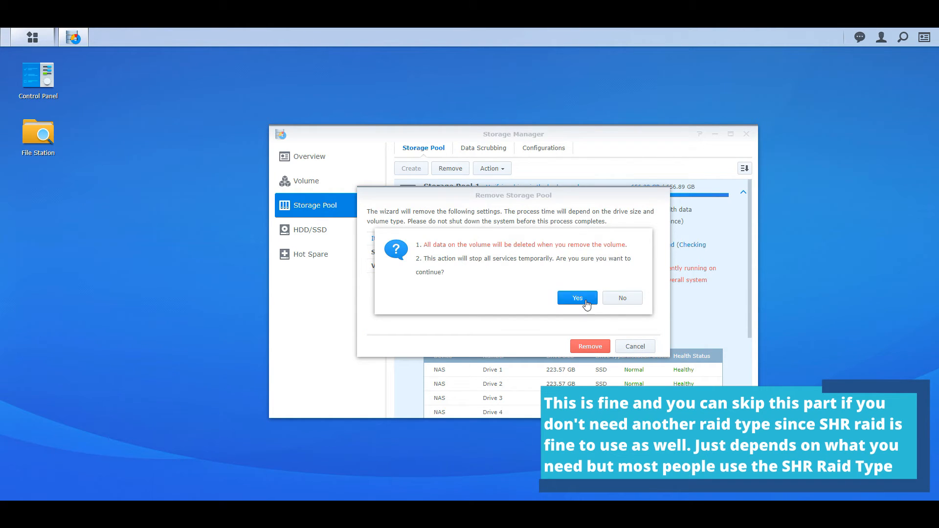
left_click(586, 299)
left_click(558, 258)
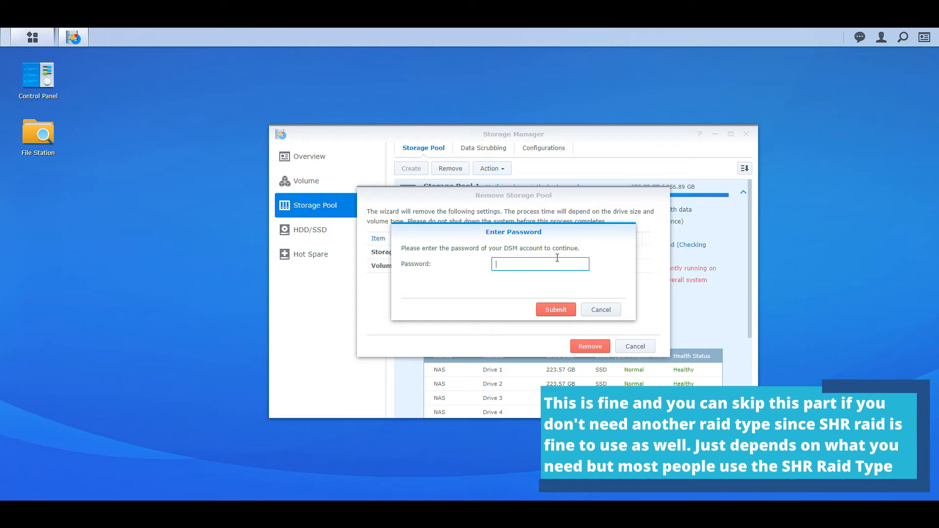
left_click(569, 311)
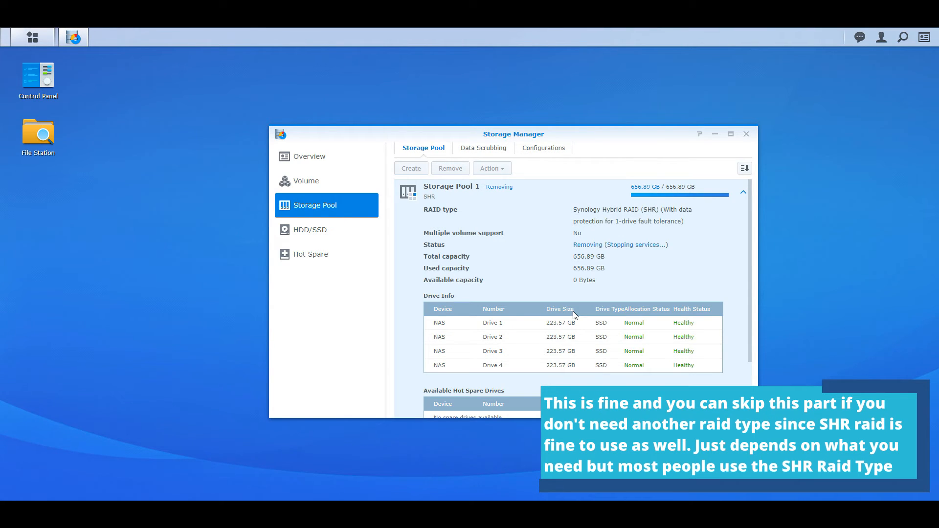
Step: Start creating a volume in Custom mode on a new storage pool of the Better performance type
left_click(328, 180)
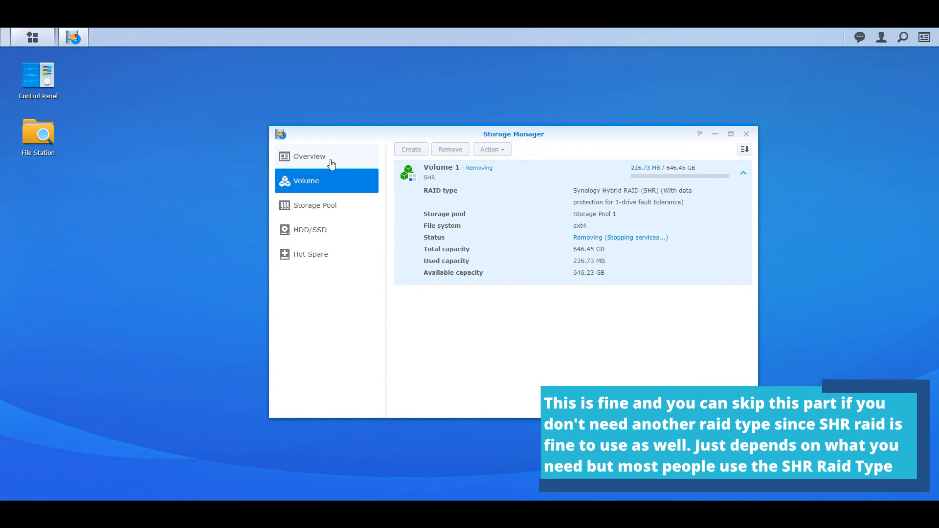
left_click(328, 160)
left_click(335, 180)
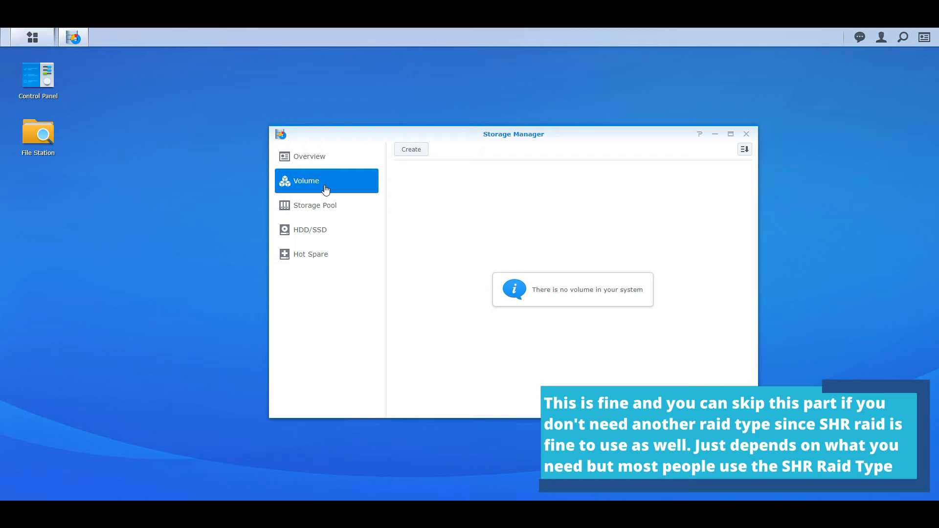
left_click(418, 154)
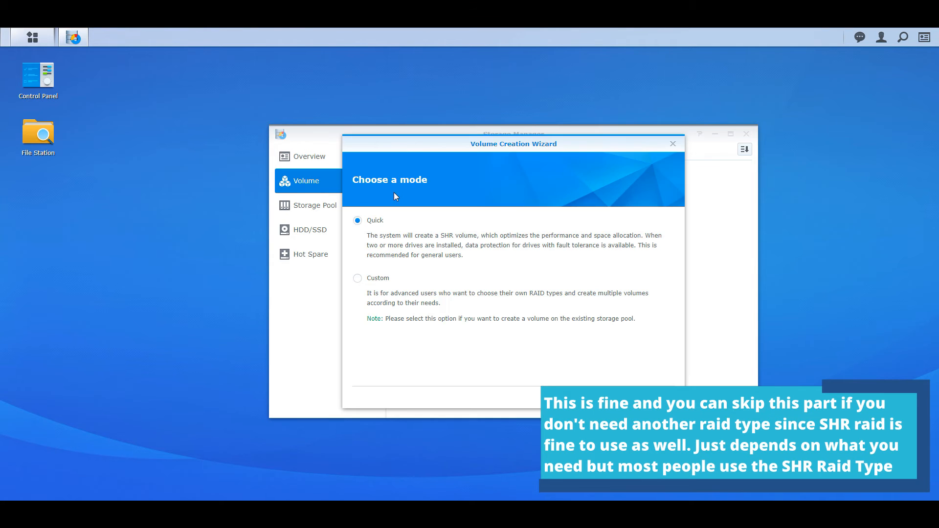
left_click(384, 278)
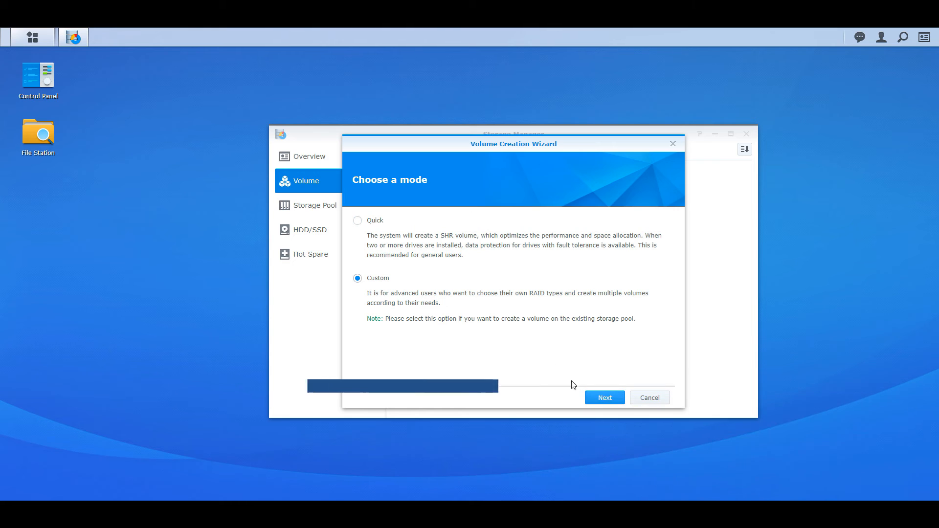
left_click(598, 404)
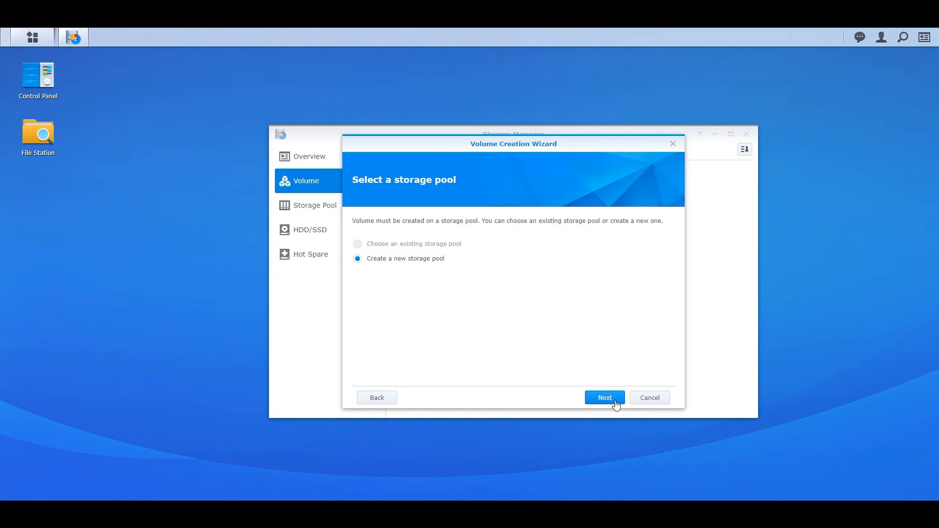
left_click(605, 398)
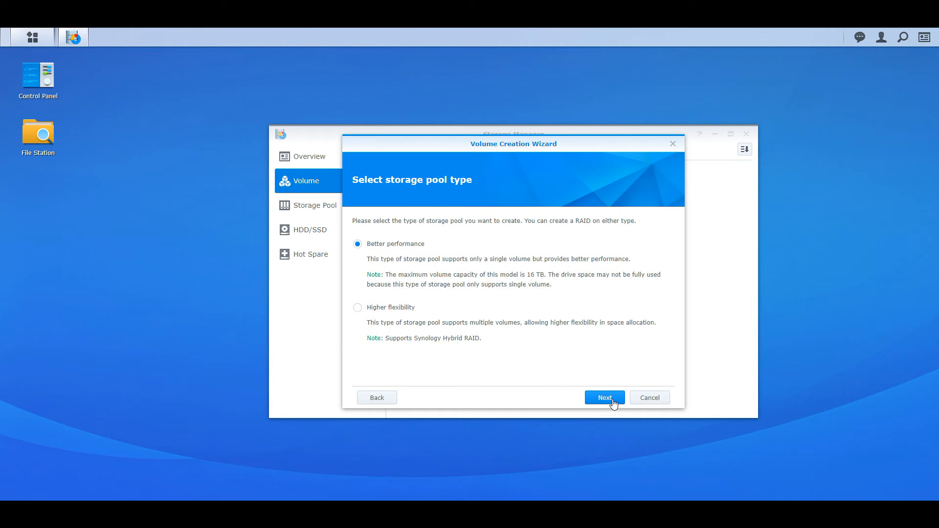
left_click(601, 397)
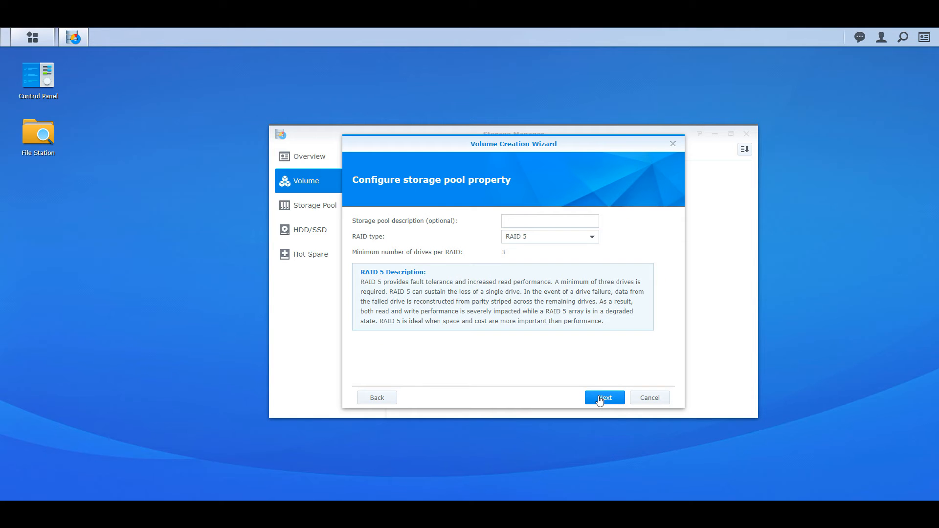
Step: Compare the RAID 5 and RAID 6 descriptions among the RAID types offered for the new storage pool
left_click(574, 243)
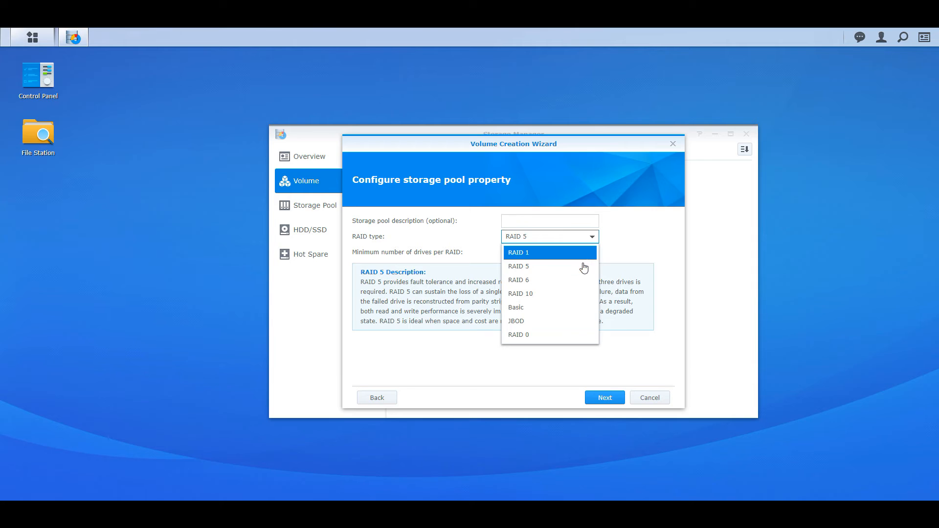
left_click(584, 266)
left_click(582, 241)
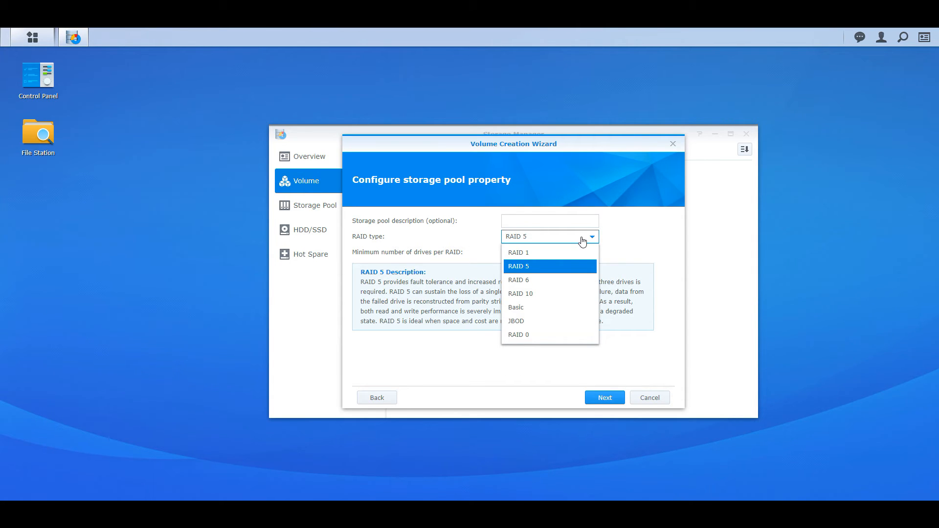
left_click(564, 269)
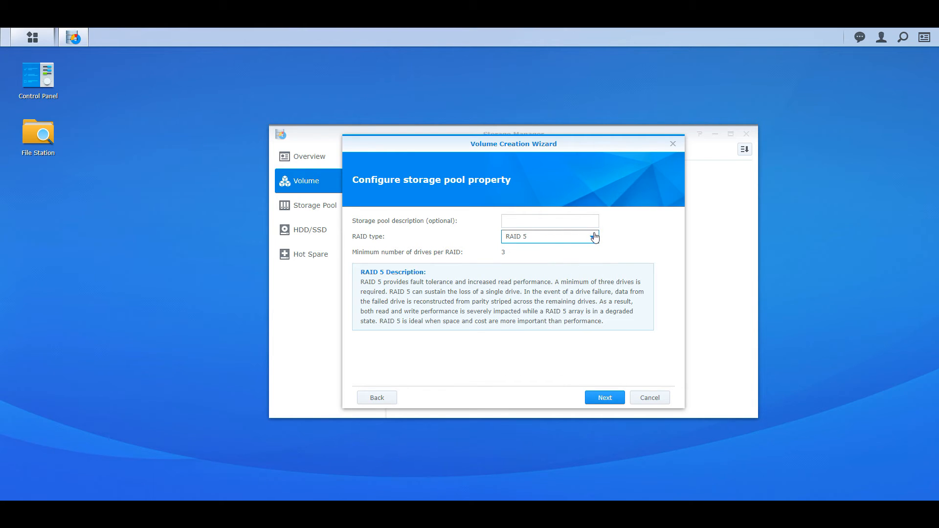
left_click(593, 238)
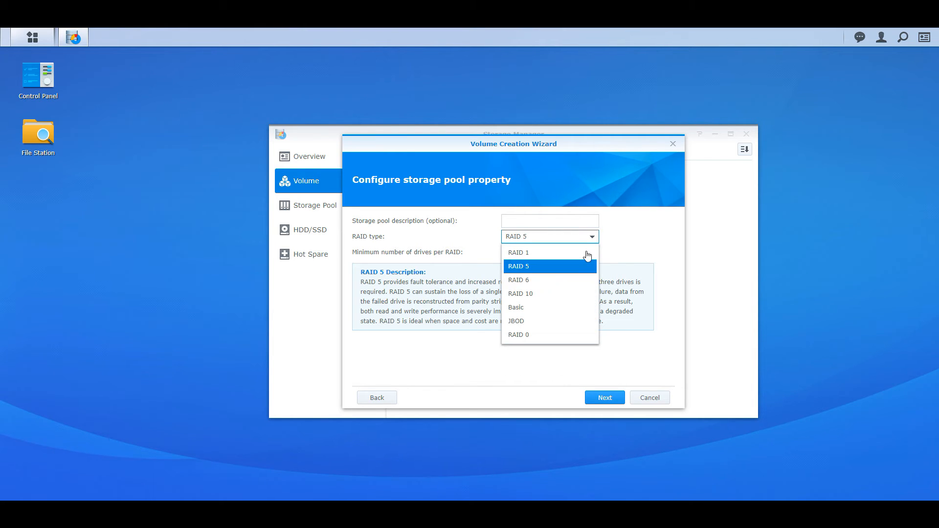
left_click(577, 280)
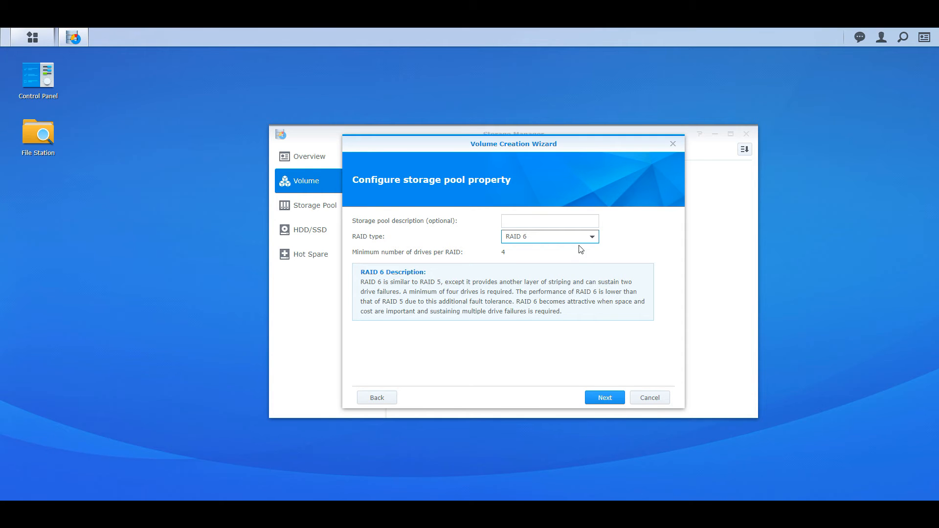
Step: Set the storage pool's RAID type to RAID 10 and select all four drives for it
left_click(582, 238)
left_click(578, 293)
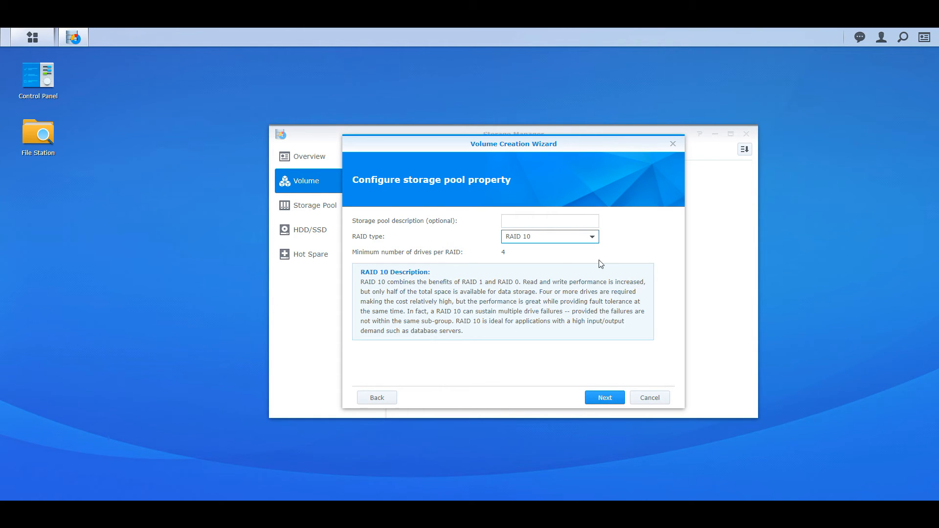
left_click(595, 241)
left_click(595, 243)
left_click(605, 398)
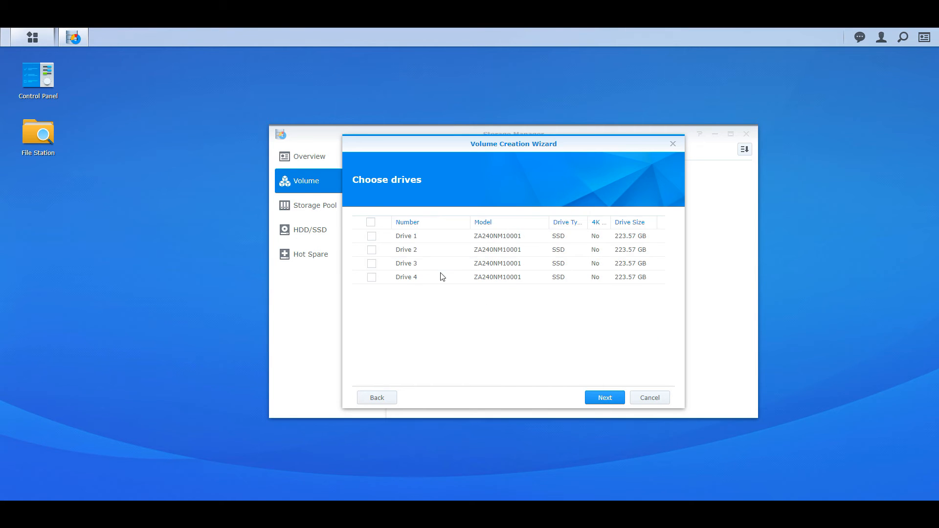
left_click(371, 222)
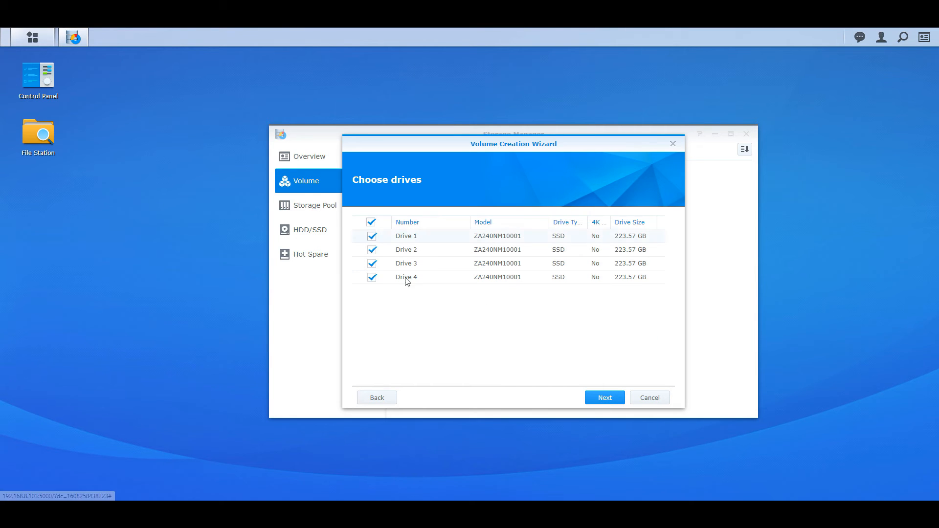
Step: Accept erasing the four drives, skip the drive check, keep the 437 GB allocation and apply the RAID 10 volume settings
left_click(605, 398)
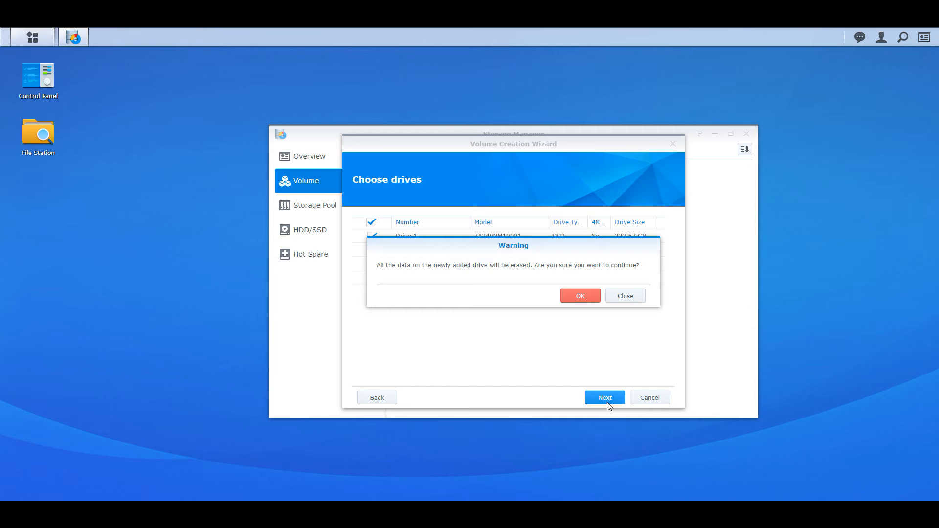
left_click(589, 298)
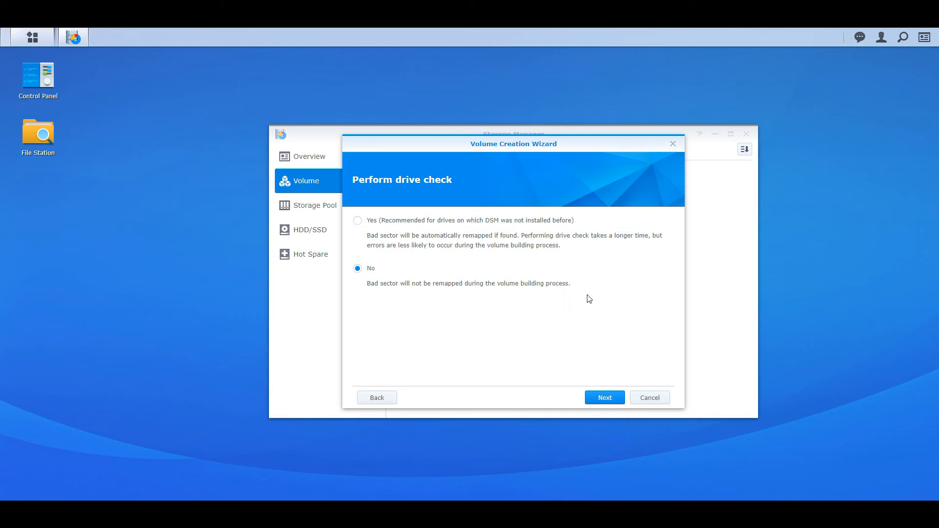
left_click(596, 398)
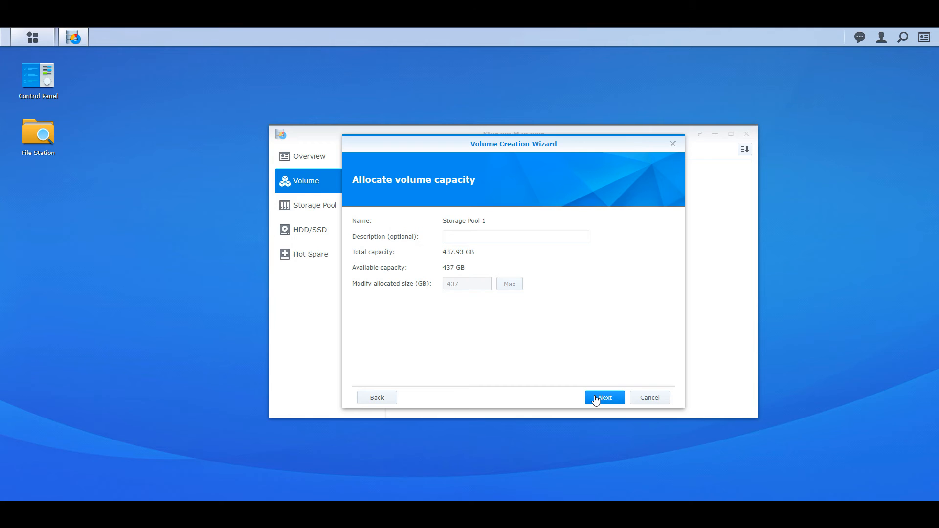
left_click(596, 399)
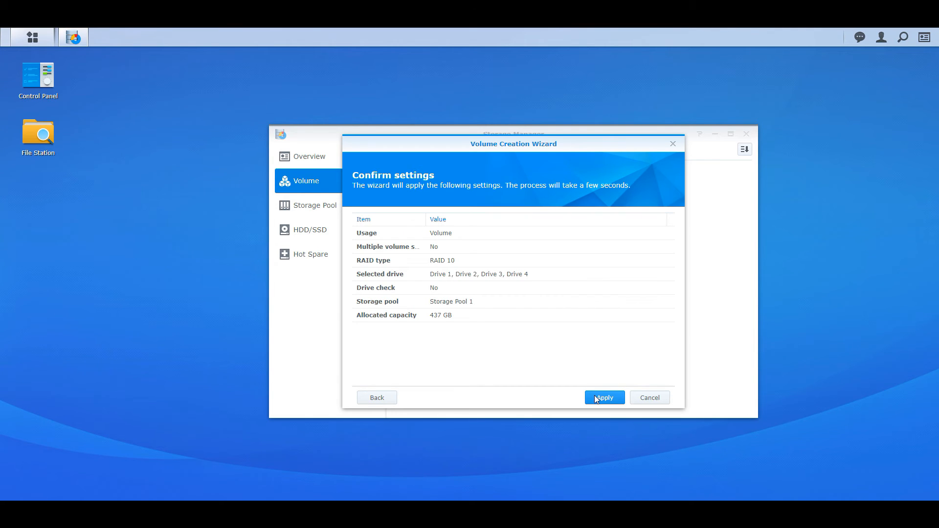
left_click(595, 398)
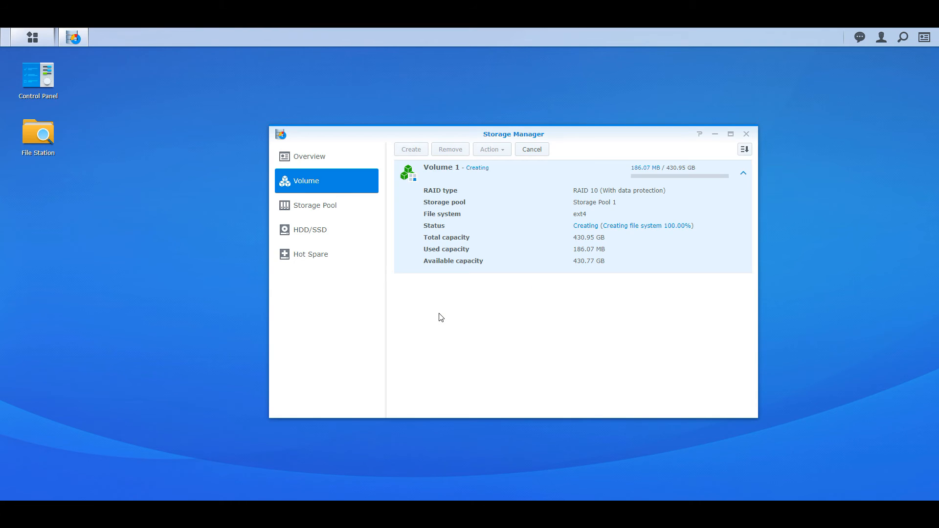
Step: Check the new storage pool's details and the overall storage health, and close Storage Manager
left_click(341, 224)
left_click(343, 208)
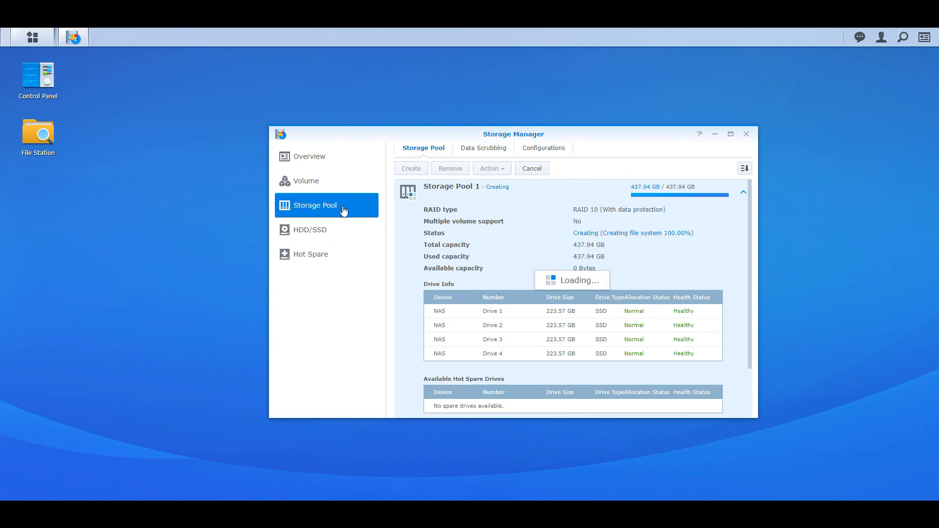
left_click(338, 161)
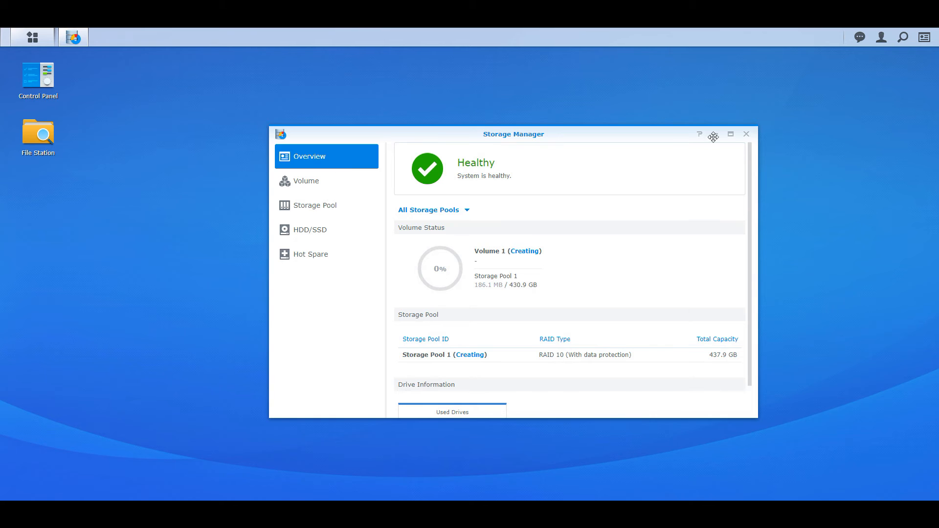
left_click(747, 134)
Step: Open File Station, accept creating a shared folder, name it Shared and keep Volume 1 as its location
left_click(49, 135)
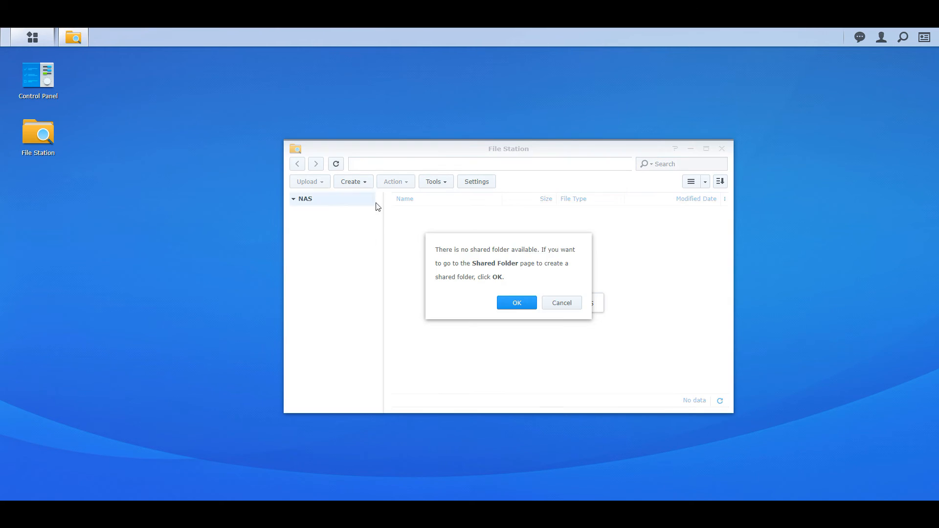
left_click(509, 304)
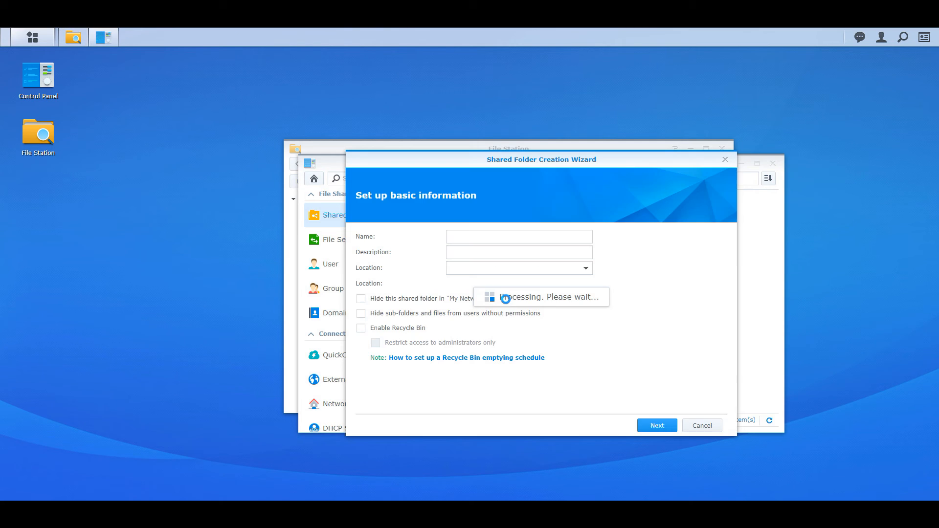
left_click(489, 235)
type("Shar")
right_click(489, 235)
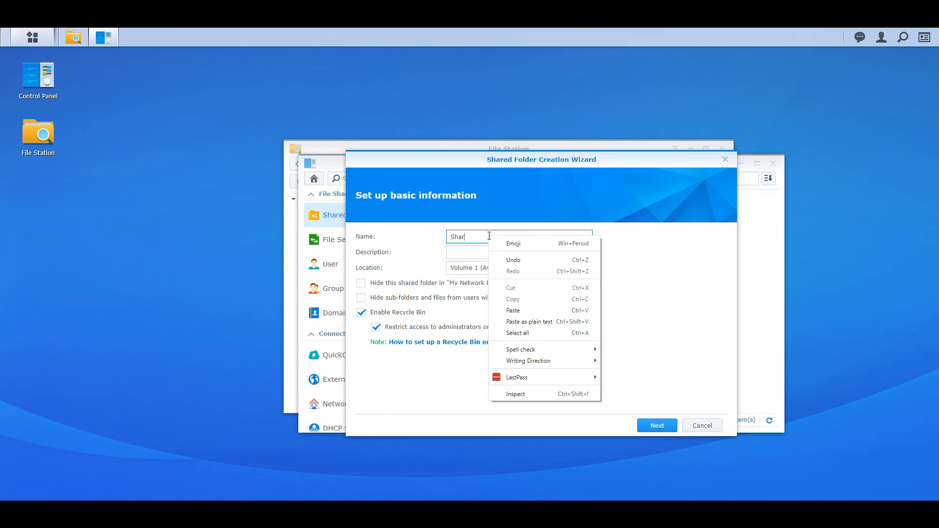
key("super+period")
type("d")
key("Escape")
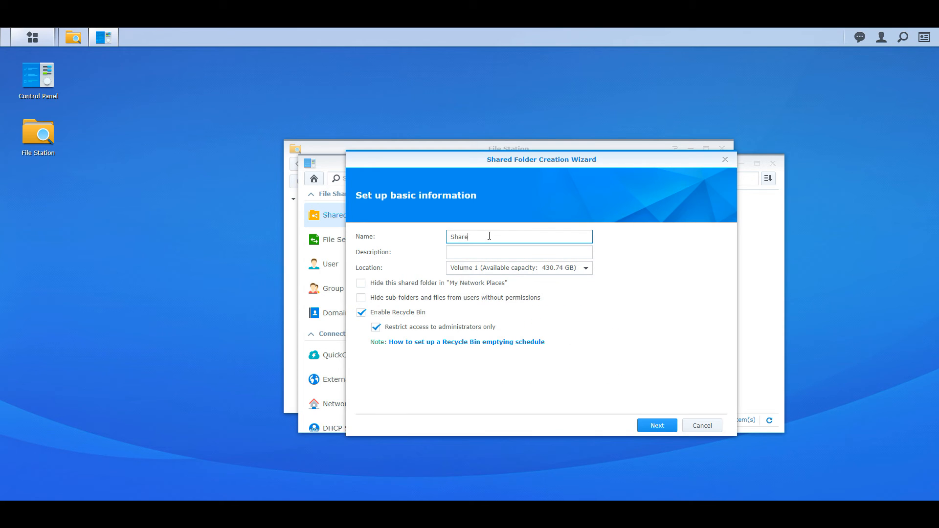
left_click(520, 269)
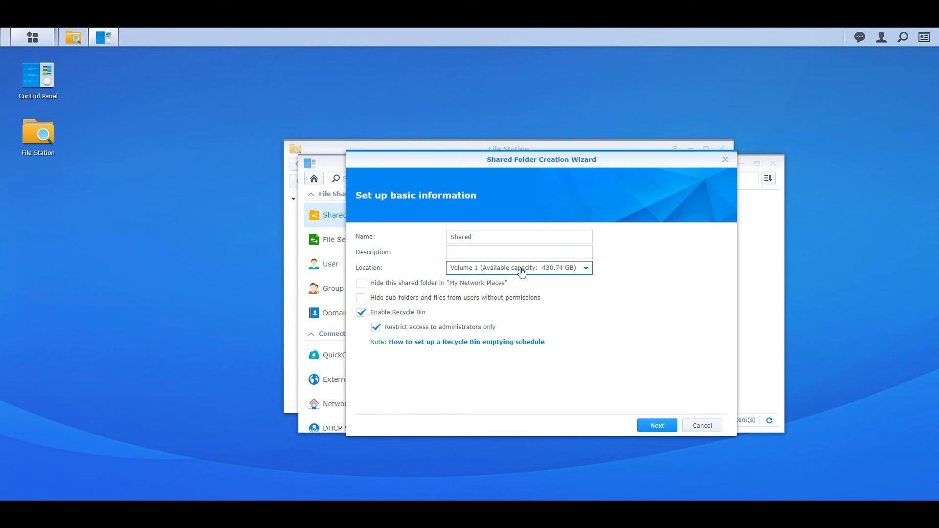
left_click(522, 272)
Step: Leave the shared folder unencrypted and create it with the administrators-only Recycle Bin enabled
left_click(646, 425)
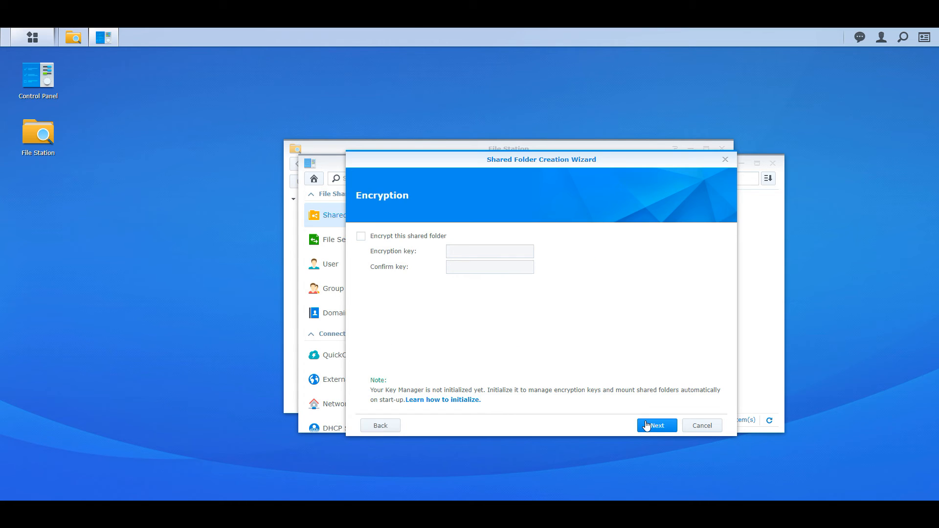
left_click(647, 426)
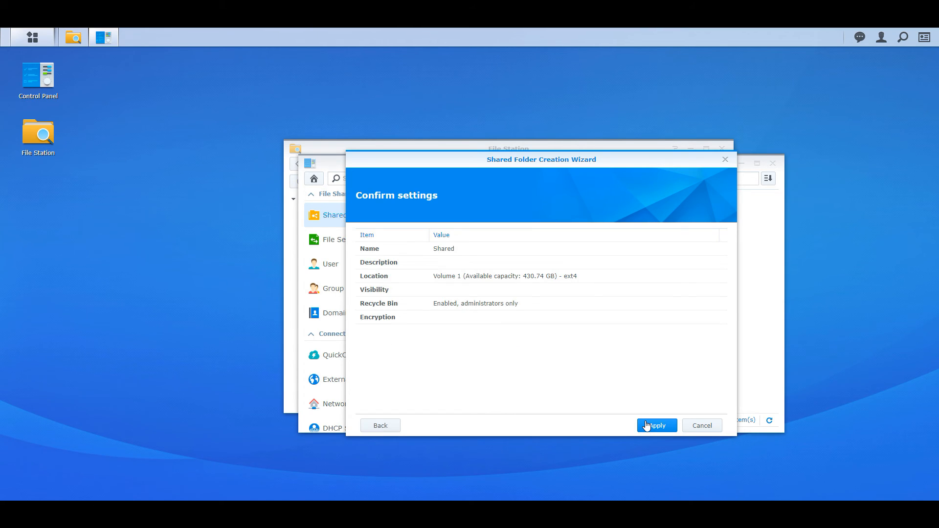
left_click(646, 426)
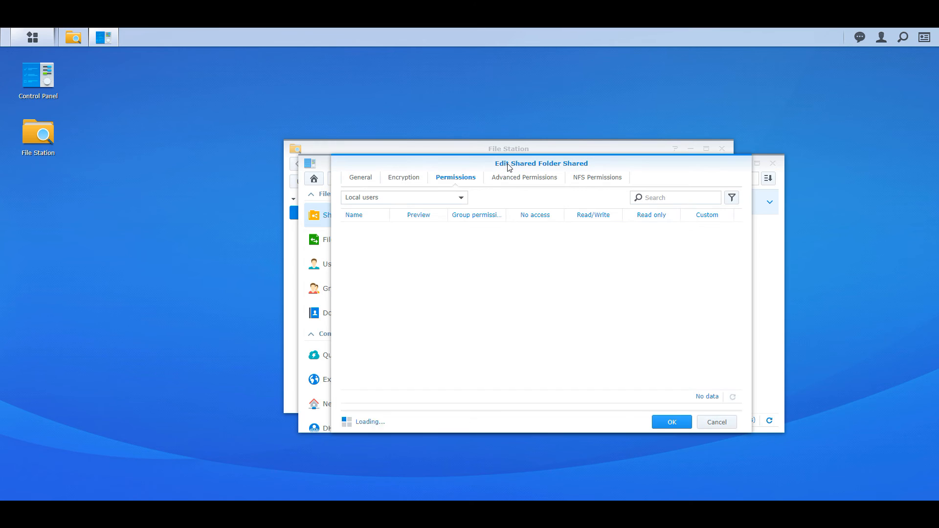
Step: Grant the admin user Read/Write permission on the Shared folder, leave guest without any permission and save
left_click_drag(509, 164, 530, 159)
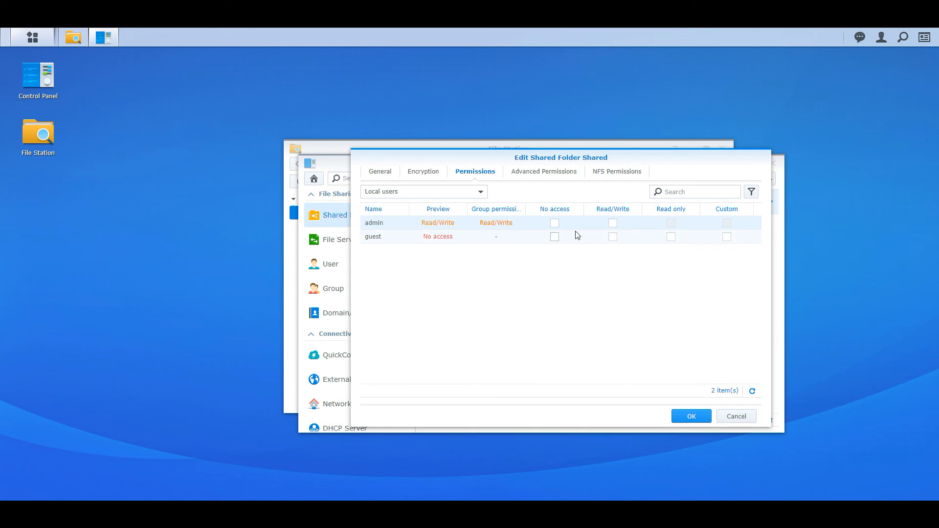
left_click(615, 238)
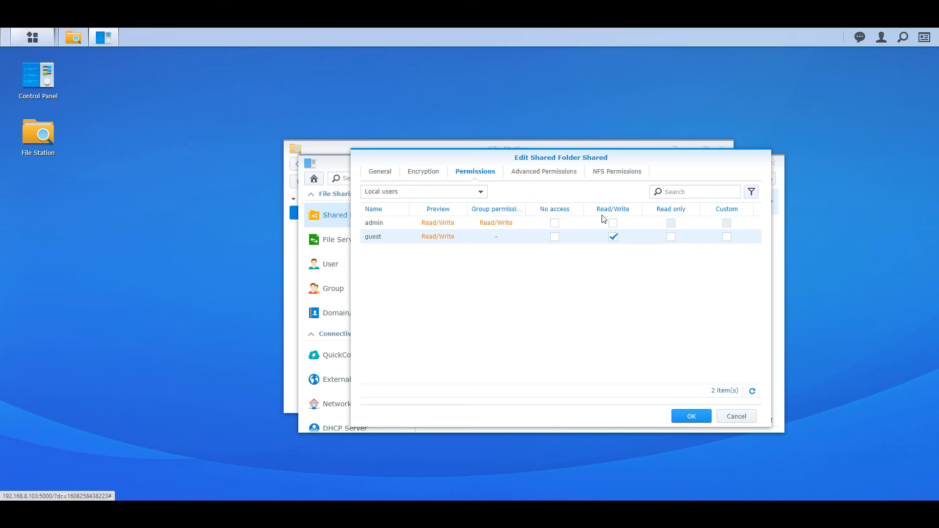
left_click(613, 237)
left_click(613, 224)
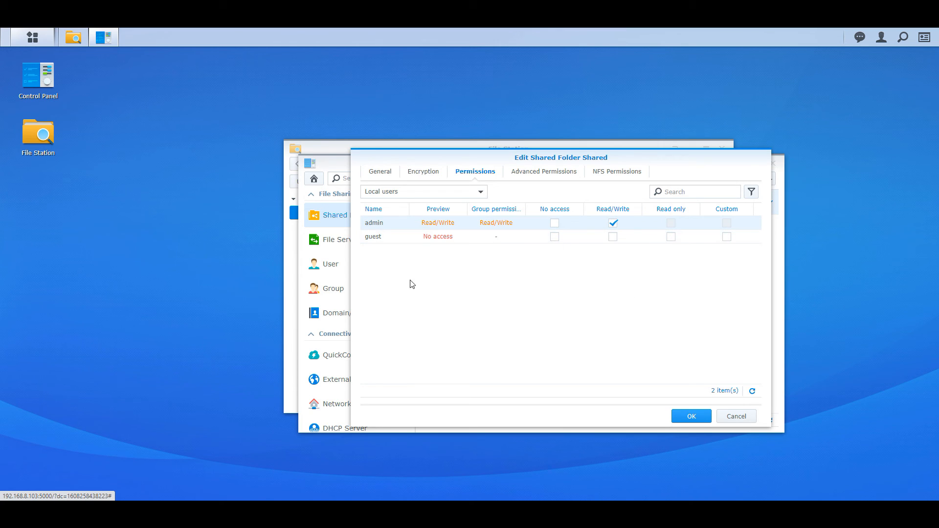
left_click(698, 420)
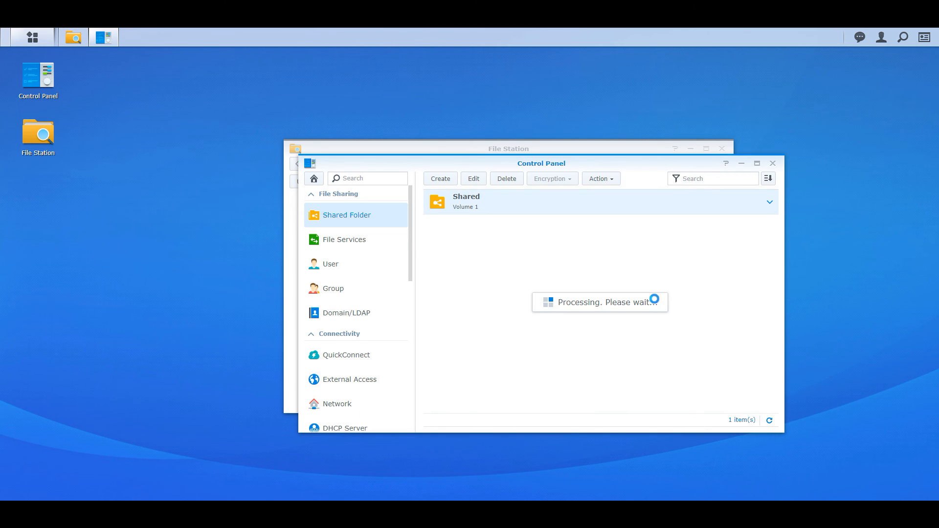
Step: Check the Shared folder's contents in File Station and close File Station
left_click_drag(468, 162, 551, 168)
left_click(345, 251)
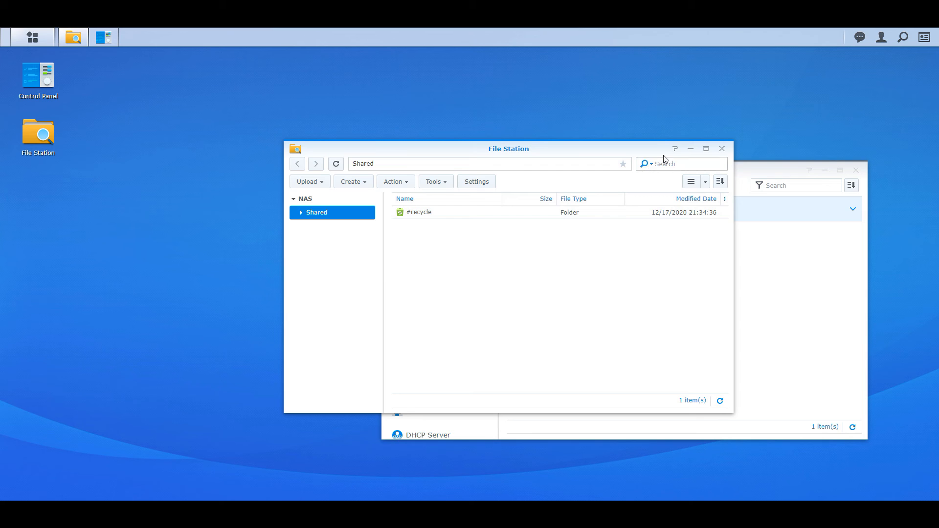
left_click(723, 150)
Step: Review the Shared folder's user permissions and advanced permission options, leaving the settings without changes
left_click_drag(719, 170, 582, 129)
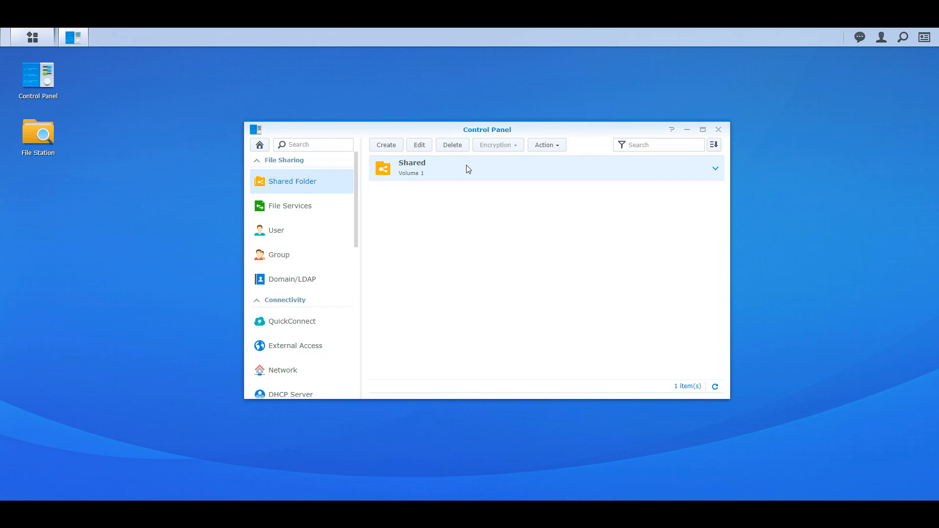
left_click(427, 148)
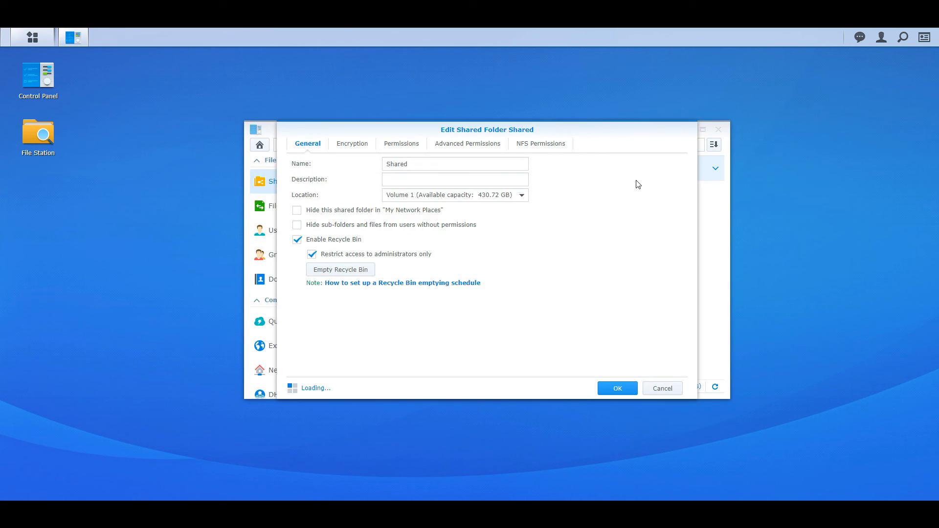
left_click(375, 145)
left_click(391, 146)
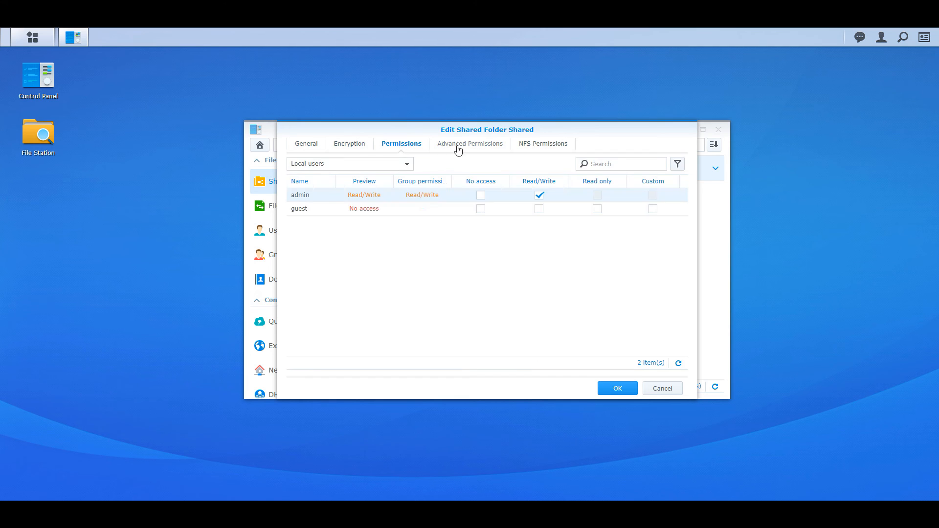
left_click(460, 148)
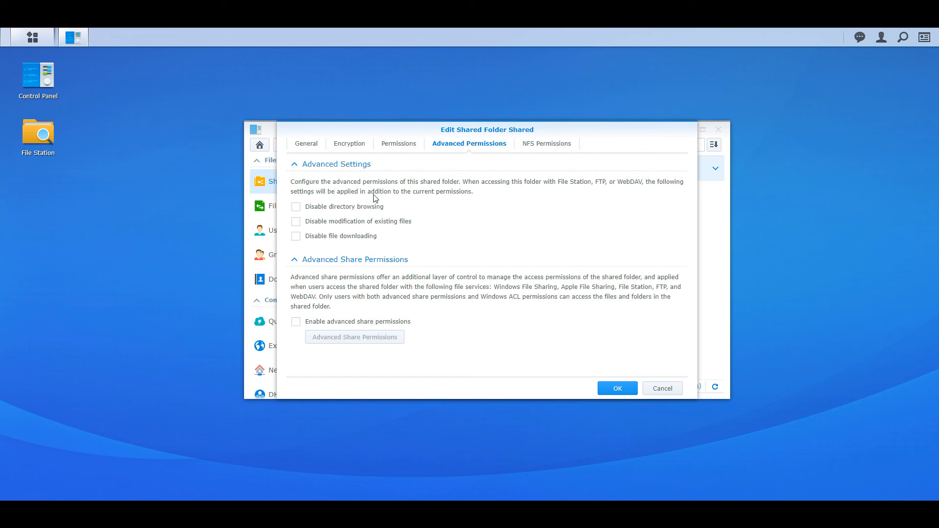
left_click(663, 389)
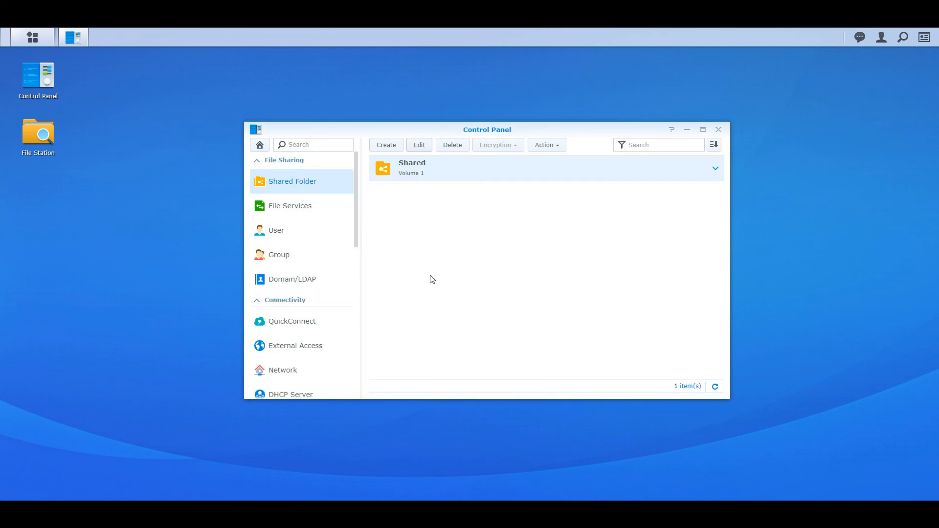
Step: Look over the user accounts and the remaining Control Panel categories, and close Control Panel
left_click(275, 230)
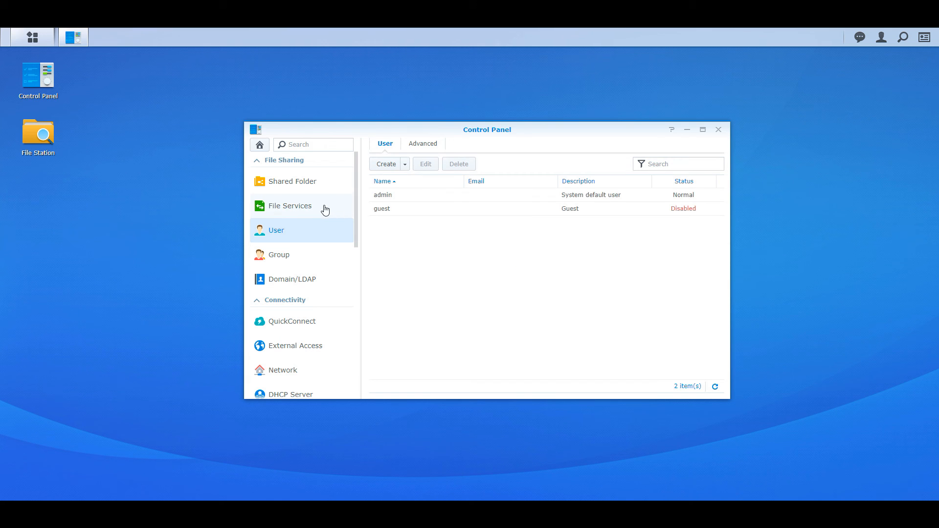
scroll(319, 308, "down", 3)
scroll(315, 283, "down", 3)
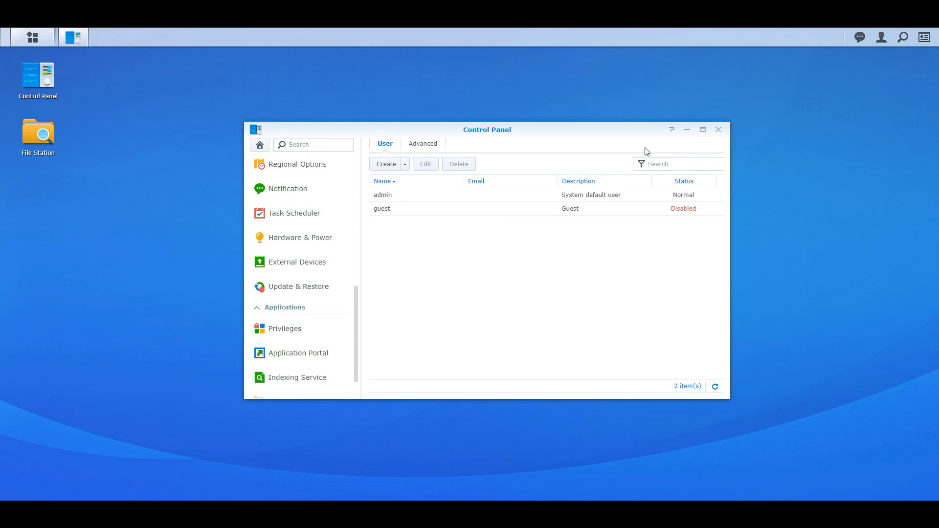
left_click(719, 130)
Step: Open Package Center, agree to its Terms of Service and acknowledge the Privacy Statement
left_click(32, 37)
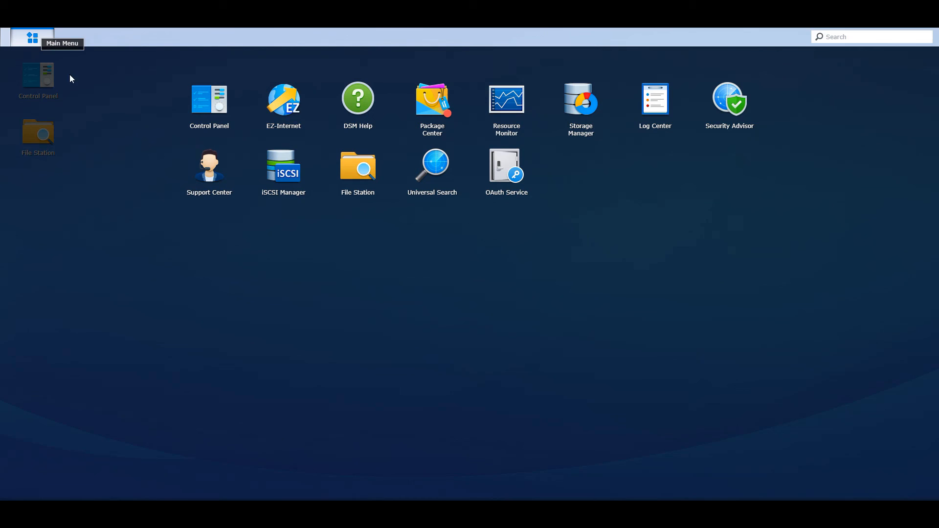
left_click(432, 101)
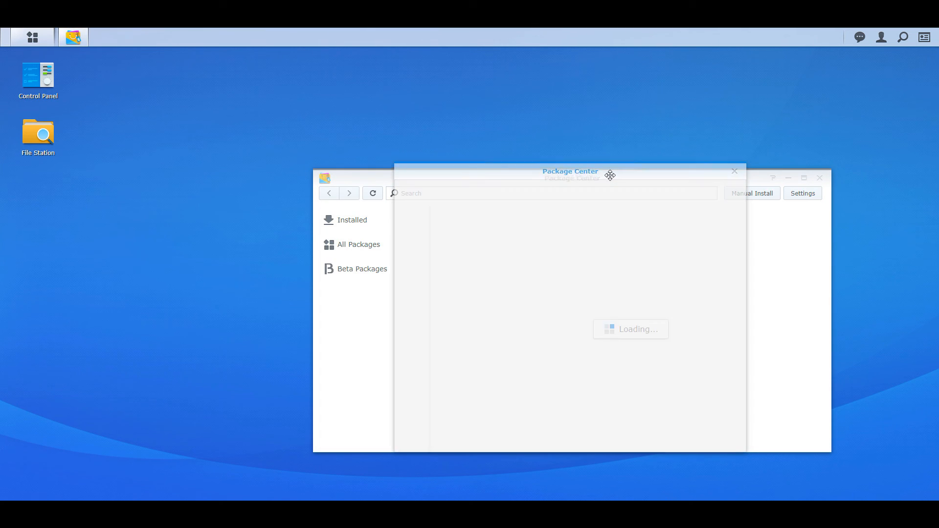
left_click(443, 372)
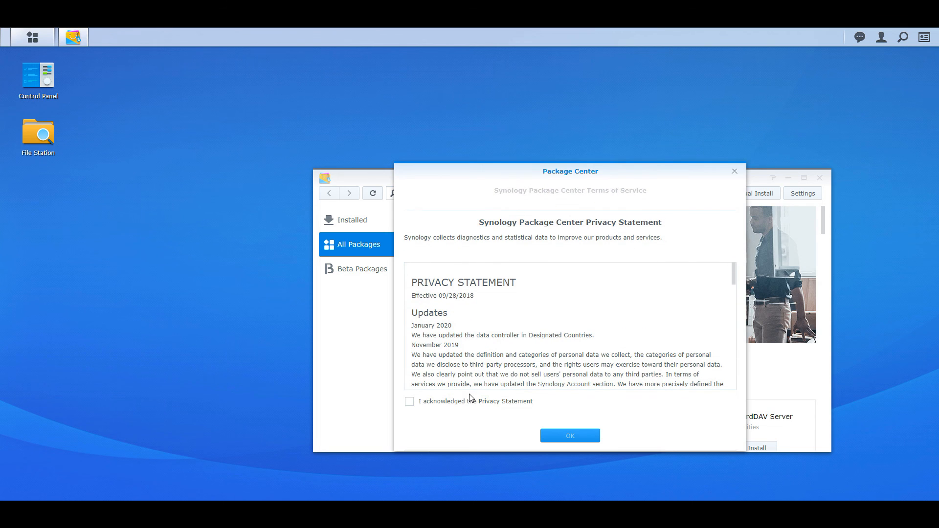
left_click(477, 402)
left_click(568, 436)
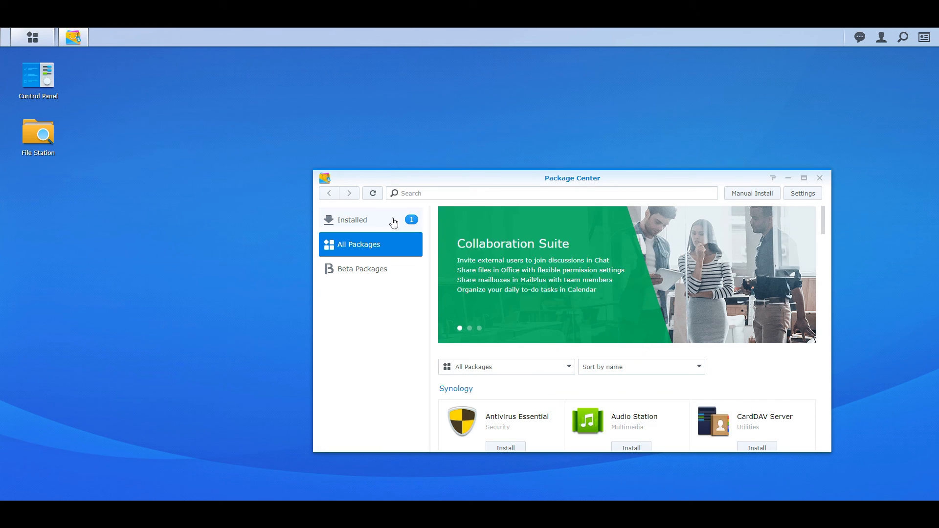
Step: Browse all available packages in a maximized Package Center, including the Hyper Backup details, and close it
left_click(802, 178)
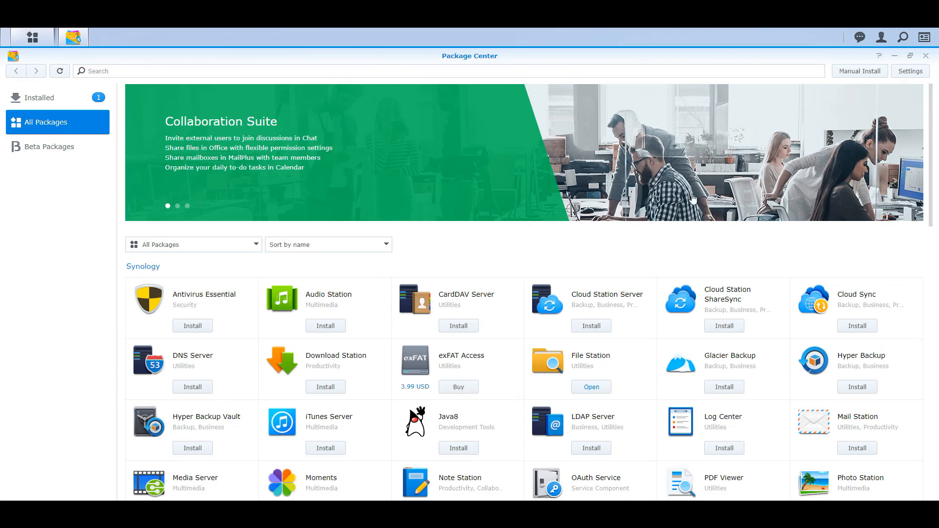
scroll(307, 359, "down", 3)
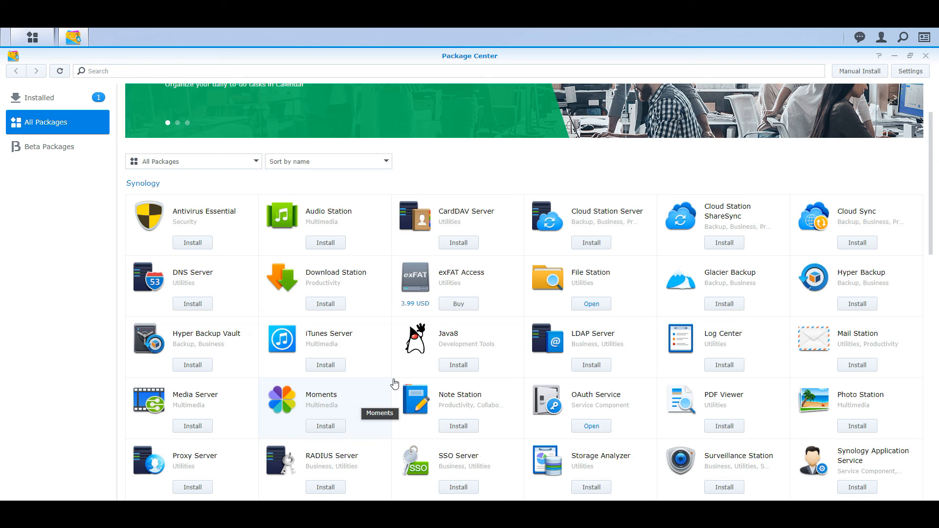
left_click(816, 286)
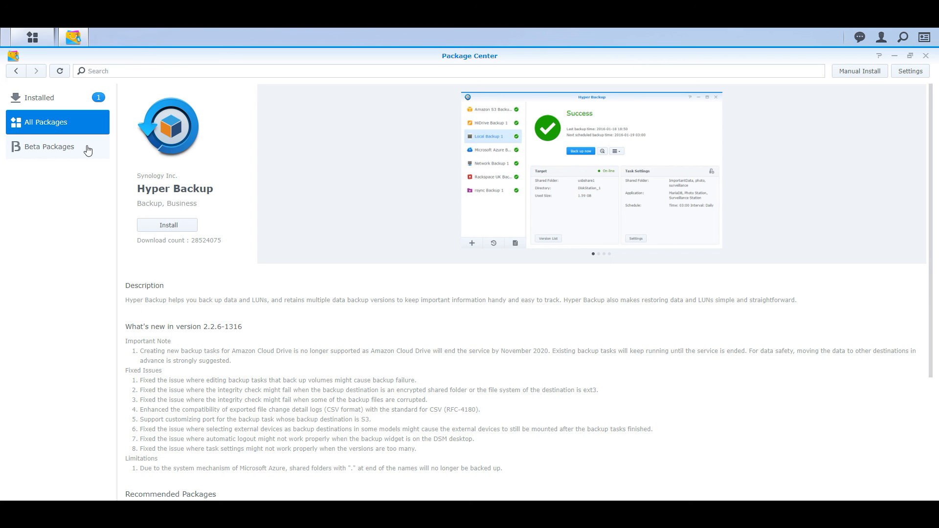
left_click(40, 101)
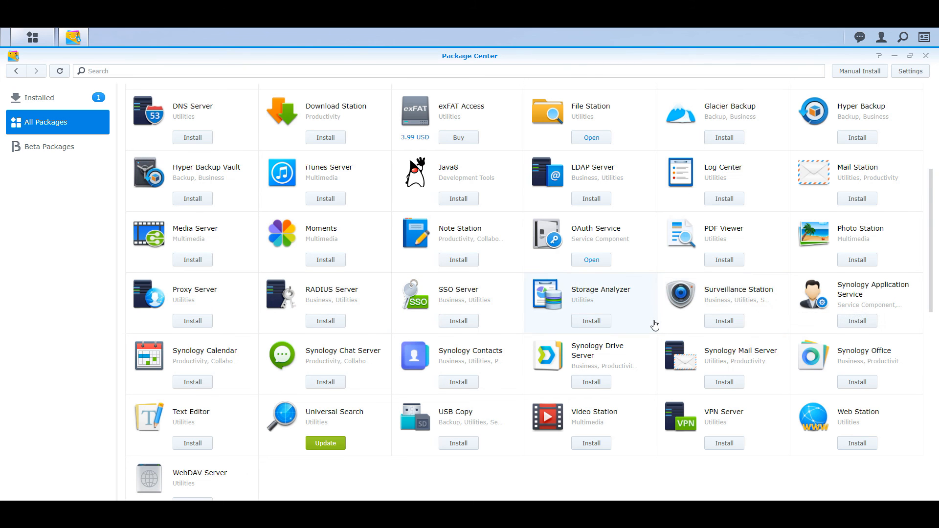
scroll(655, 324, "down", 3)
scroll(655, 325, "down", 15)
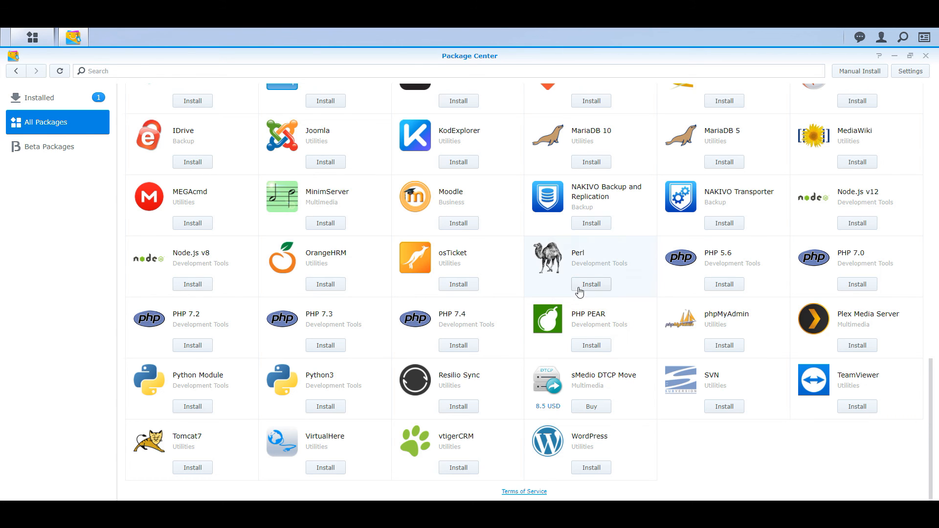
scroll(579, 292, "up", 15)
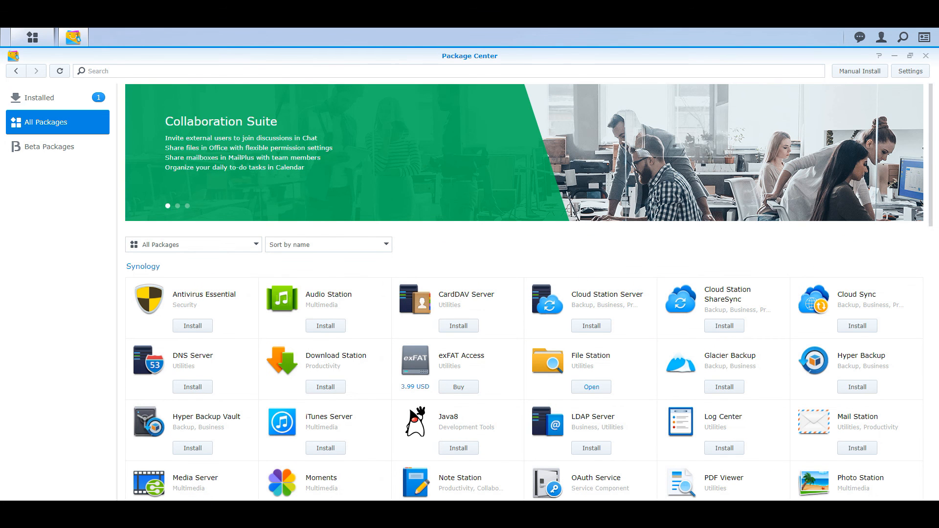
left_click(927, 55)
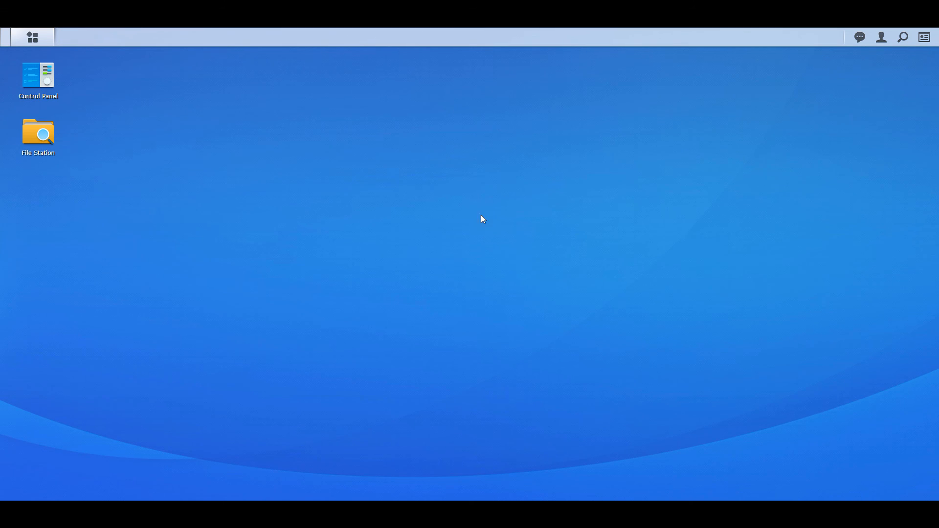
Step: Glance at the installed applications and show the desktop widgets for system health and resource usage
left_click(27, 39)
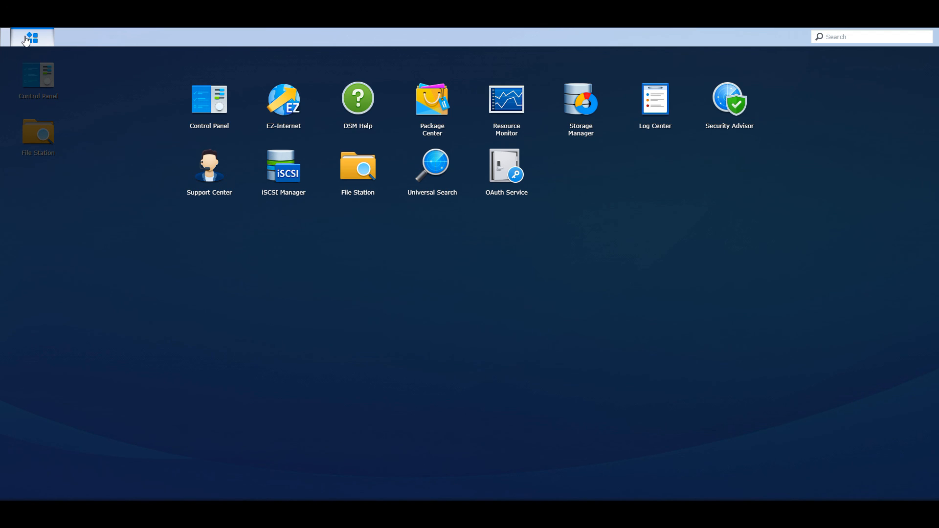
left_click(773, 292)
left_click(926, 39)
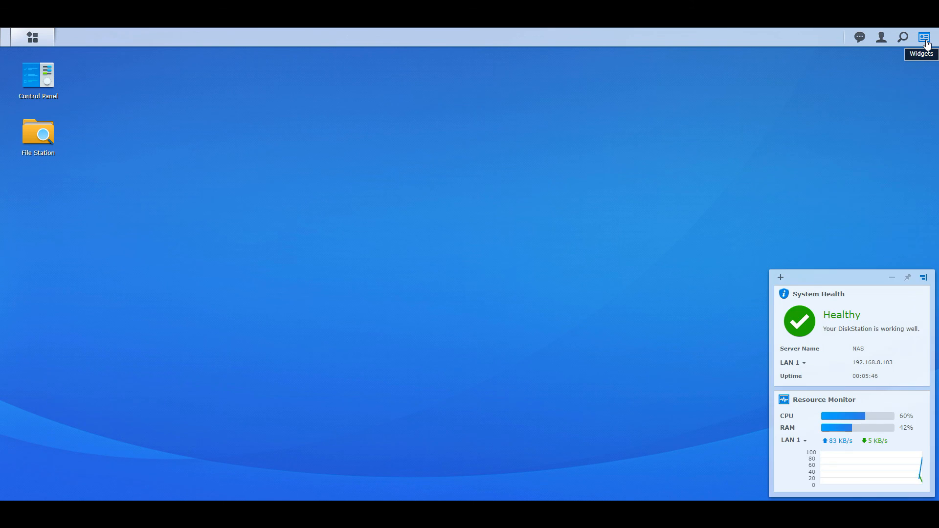